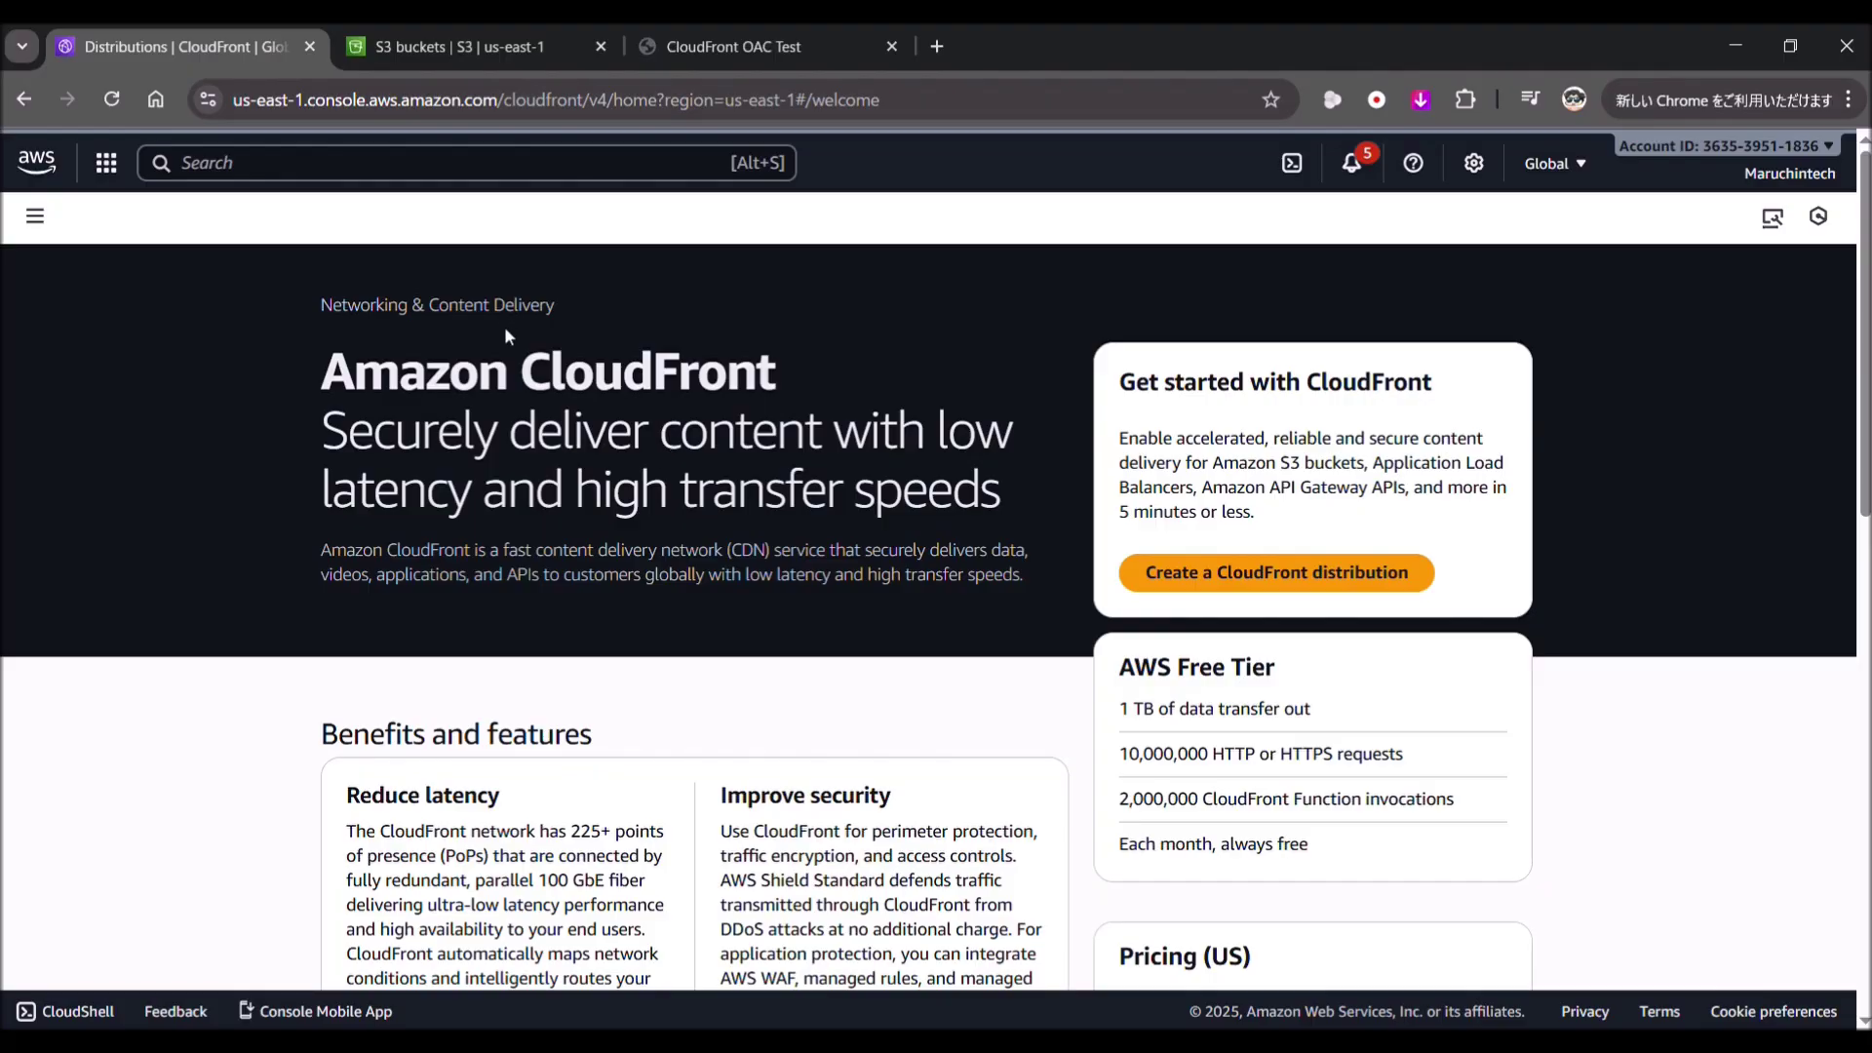
Step: Examine the S3 bucket creation settings, including Block Public Access and default encryption, and leave without creating a bucket
left_click(534, 20)
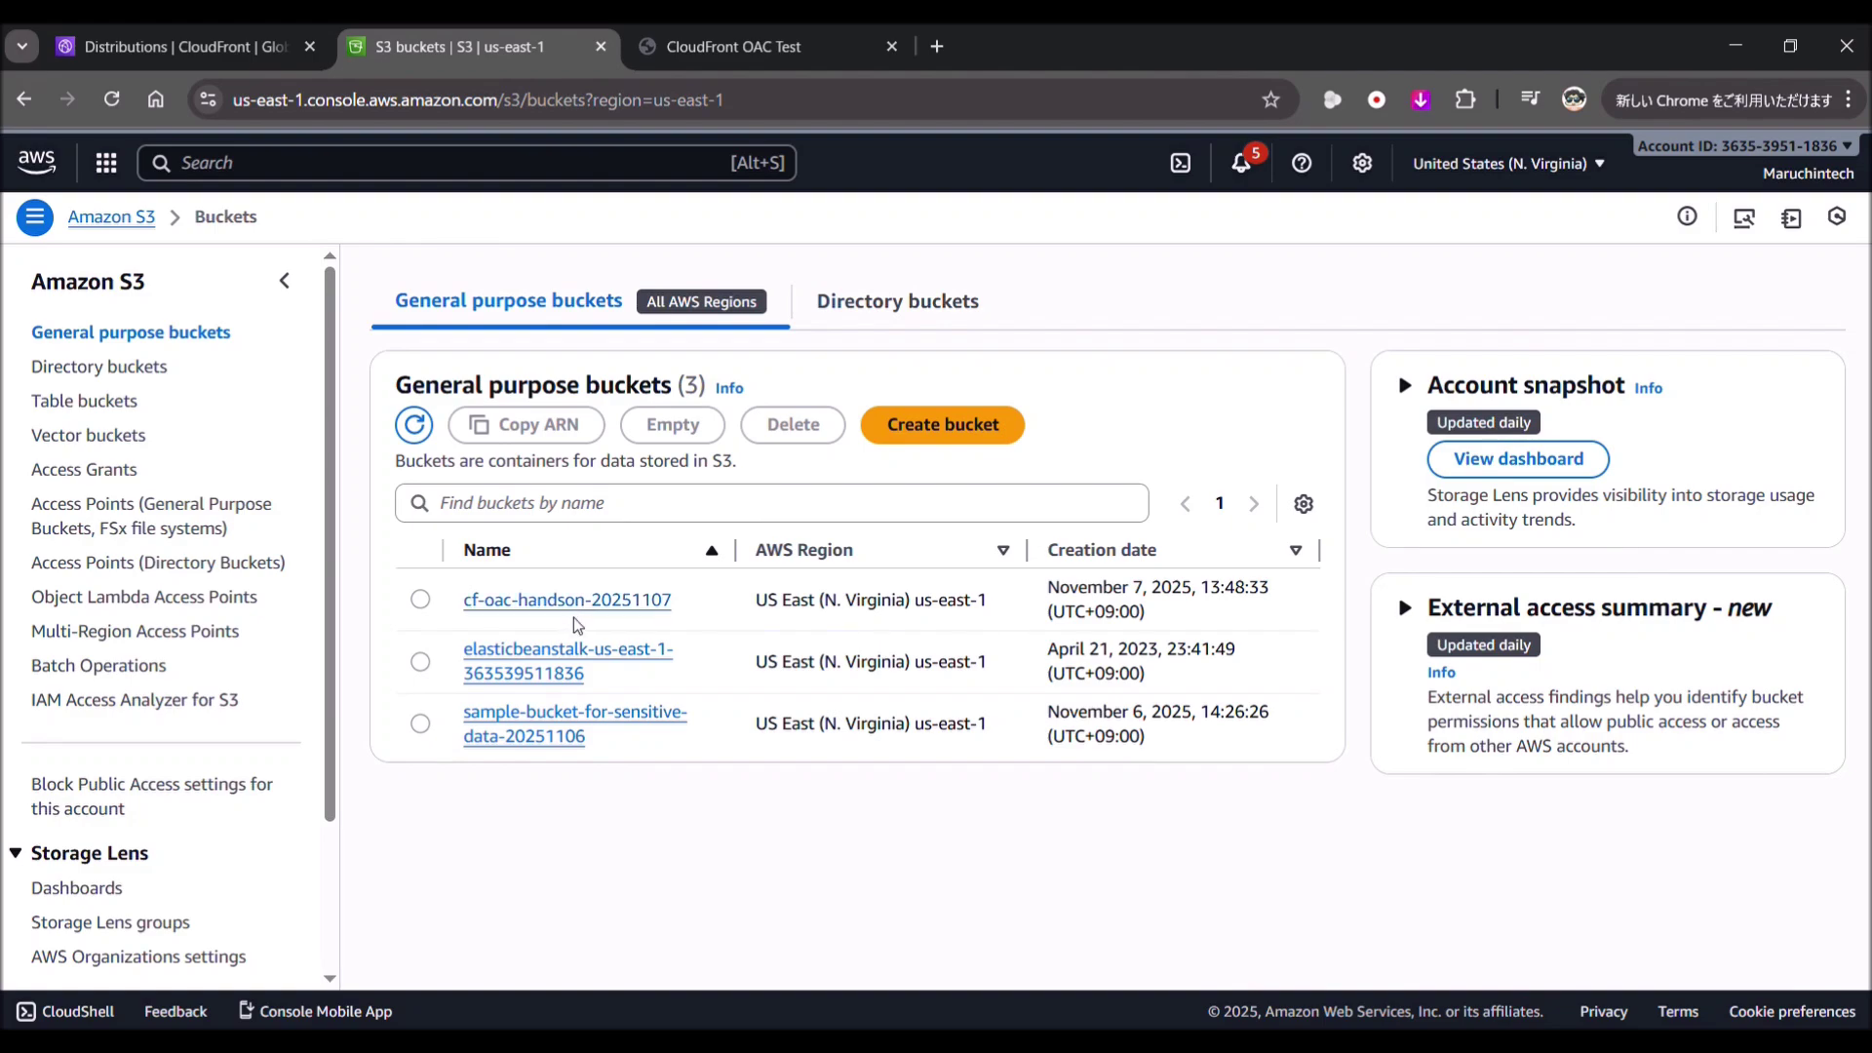
left_click(954, 436)
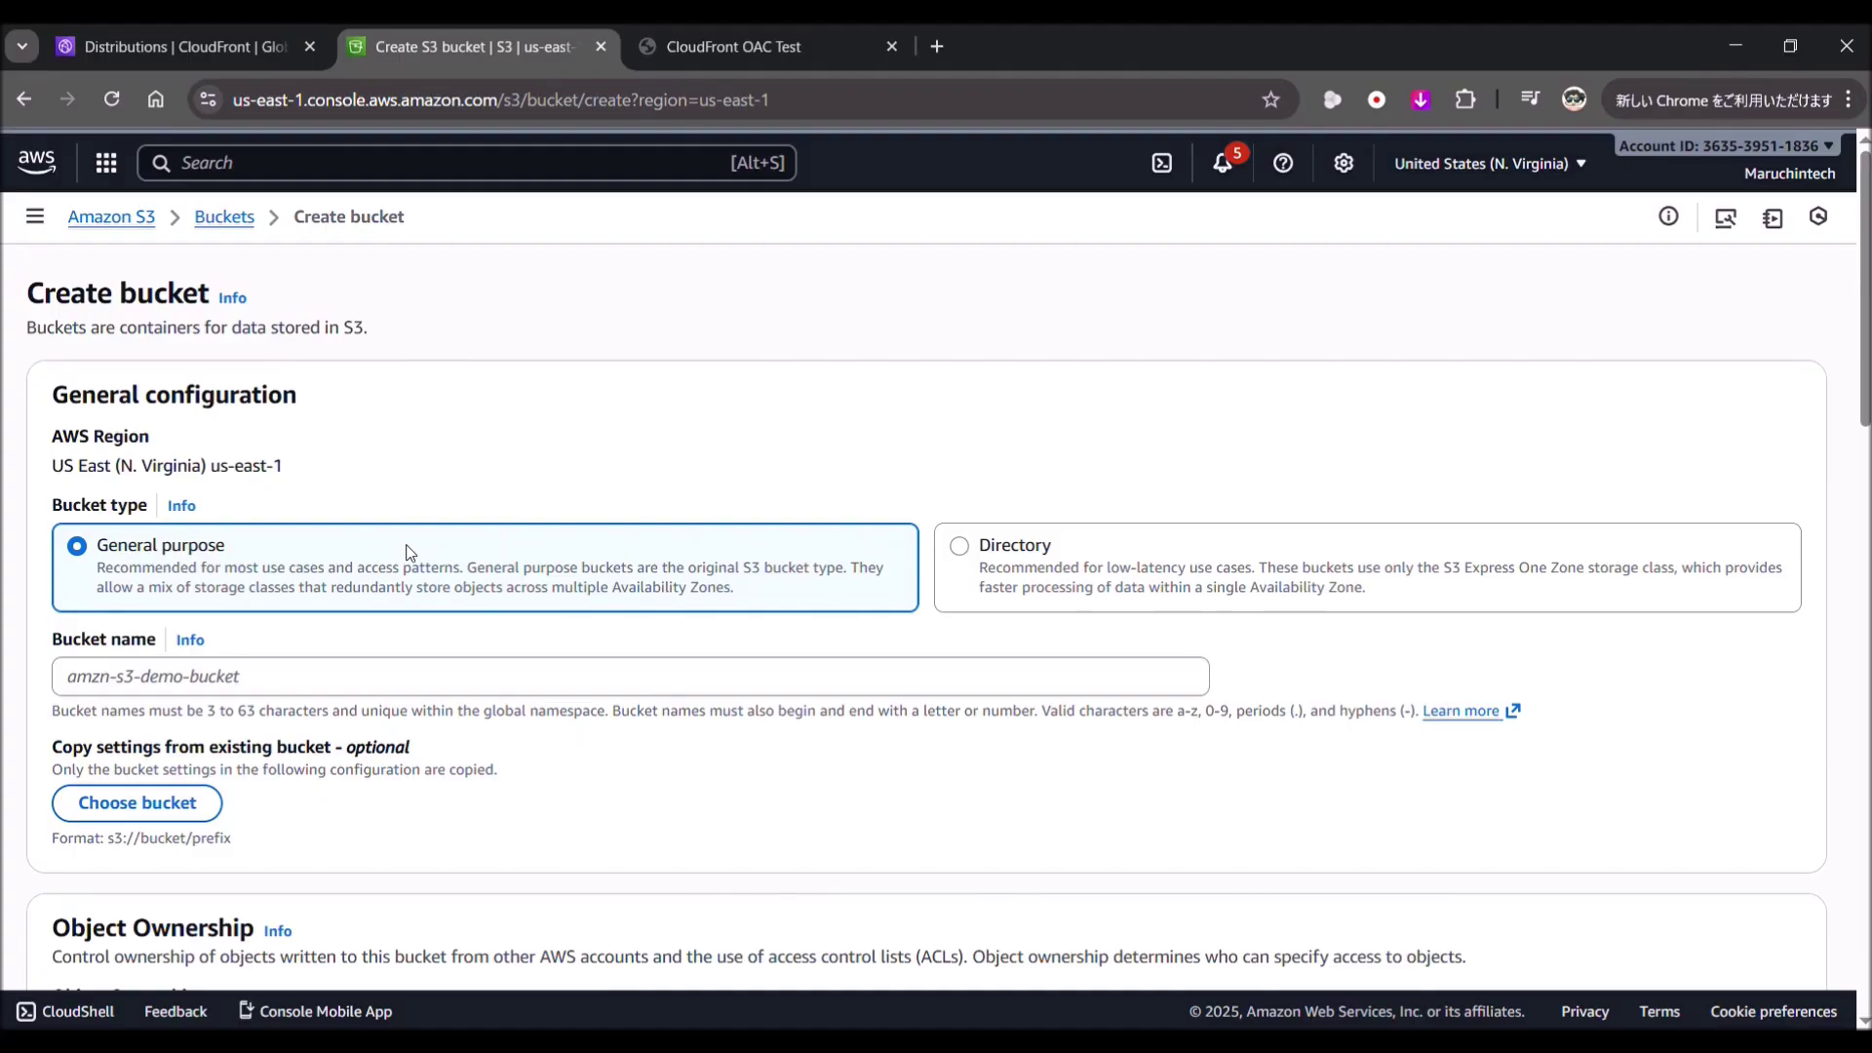
scroll(404, 543, "down", 1)
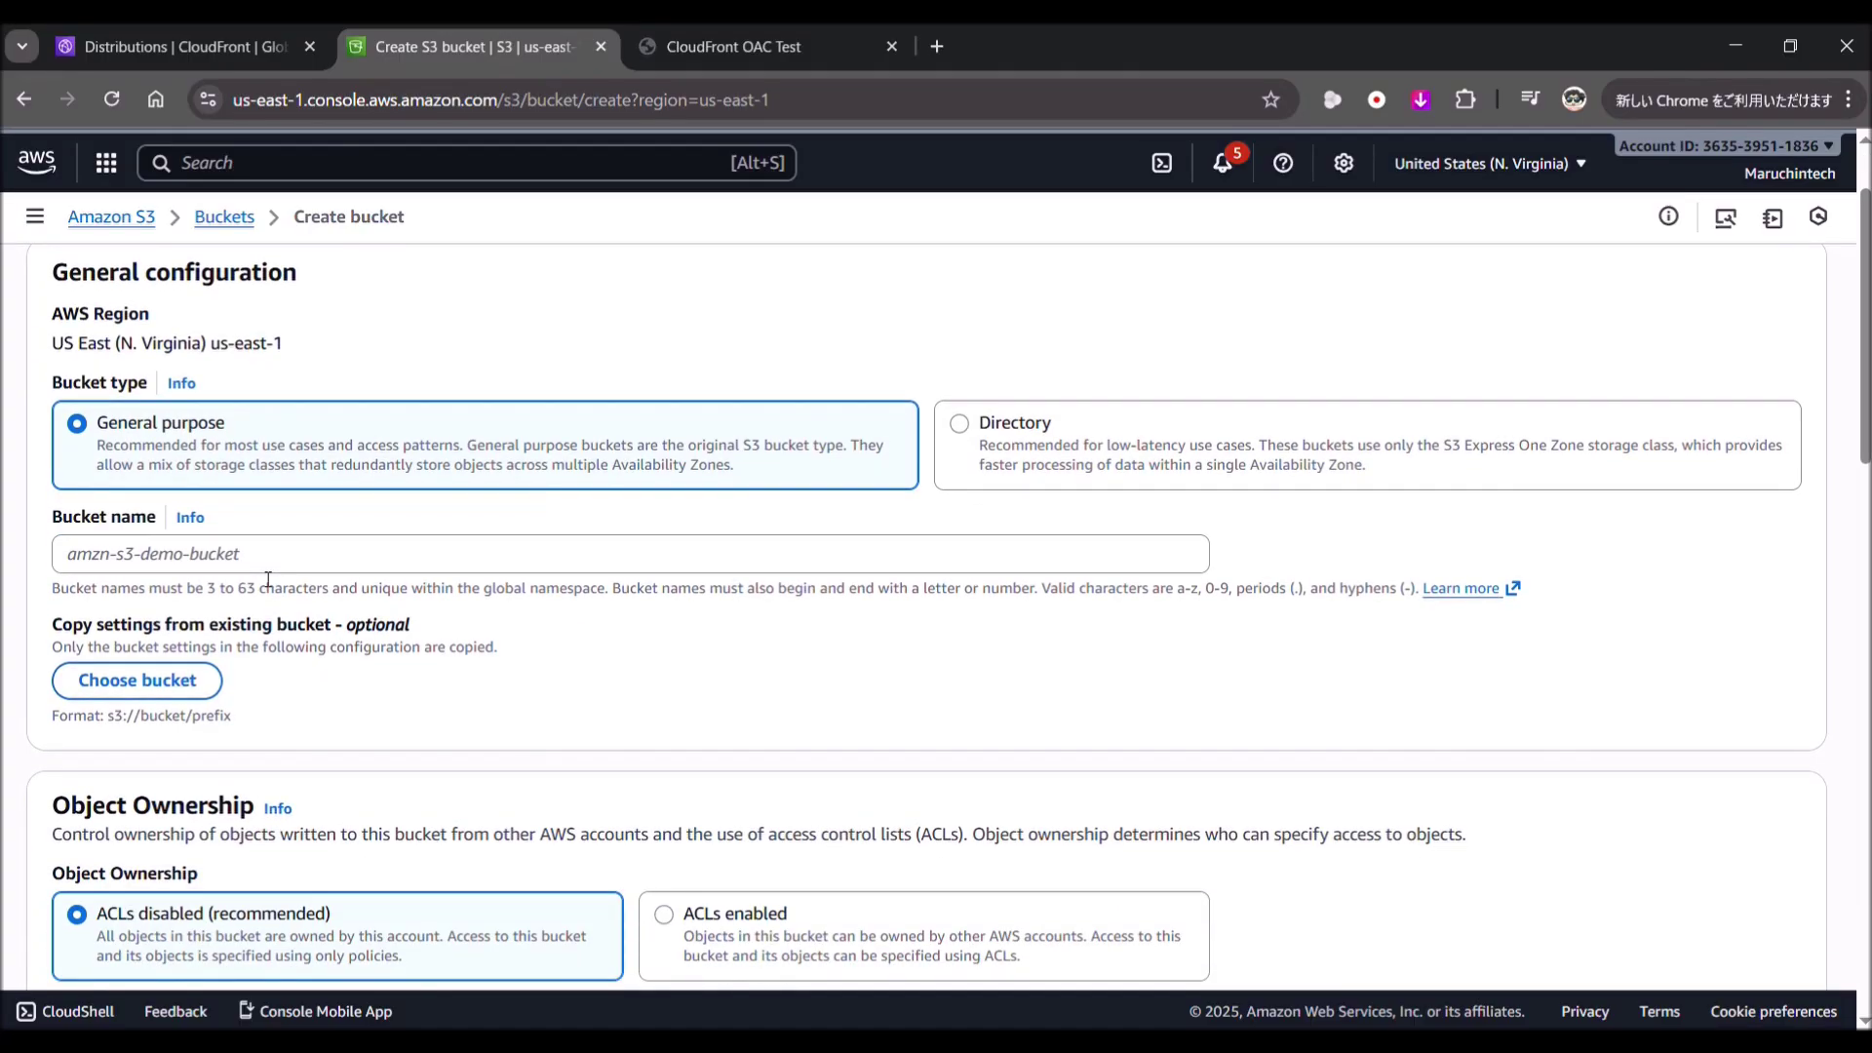
scroll(456, 620, "down", 2)
scroll(456, 620, "down", 8)
scroll(457, 620, "down", 5)
scroll(456, 620, "up", 10)
scroll(456, 620, "up", 3)
scroll(457, 620, "down", 2)
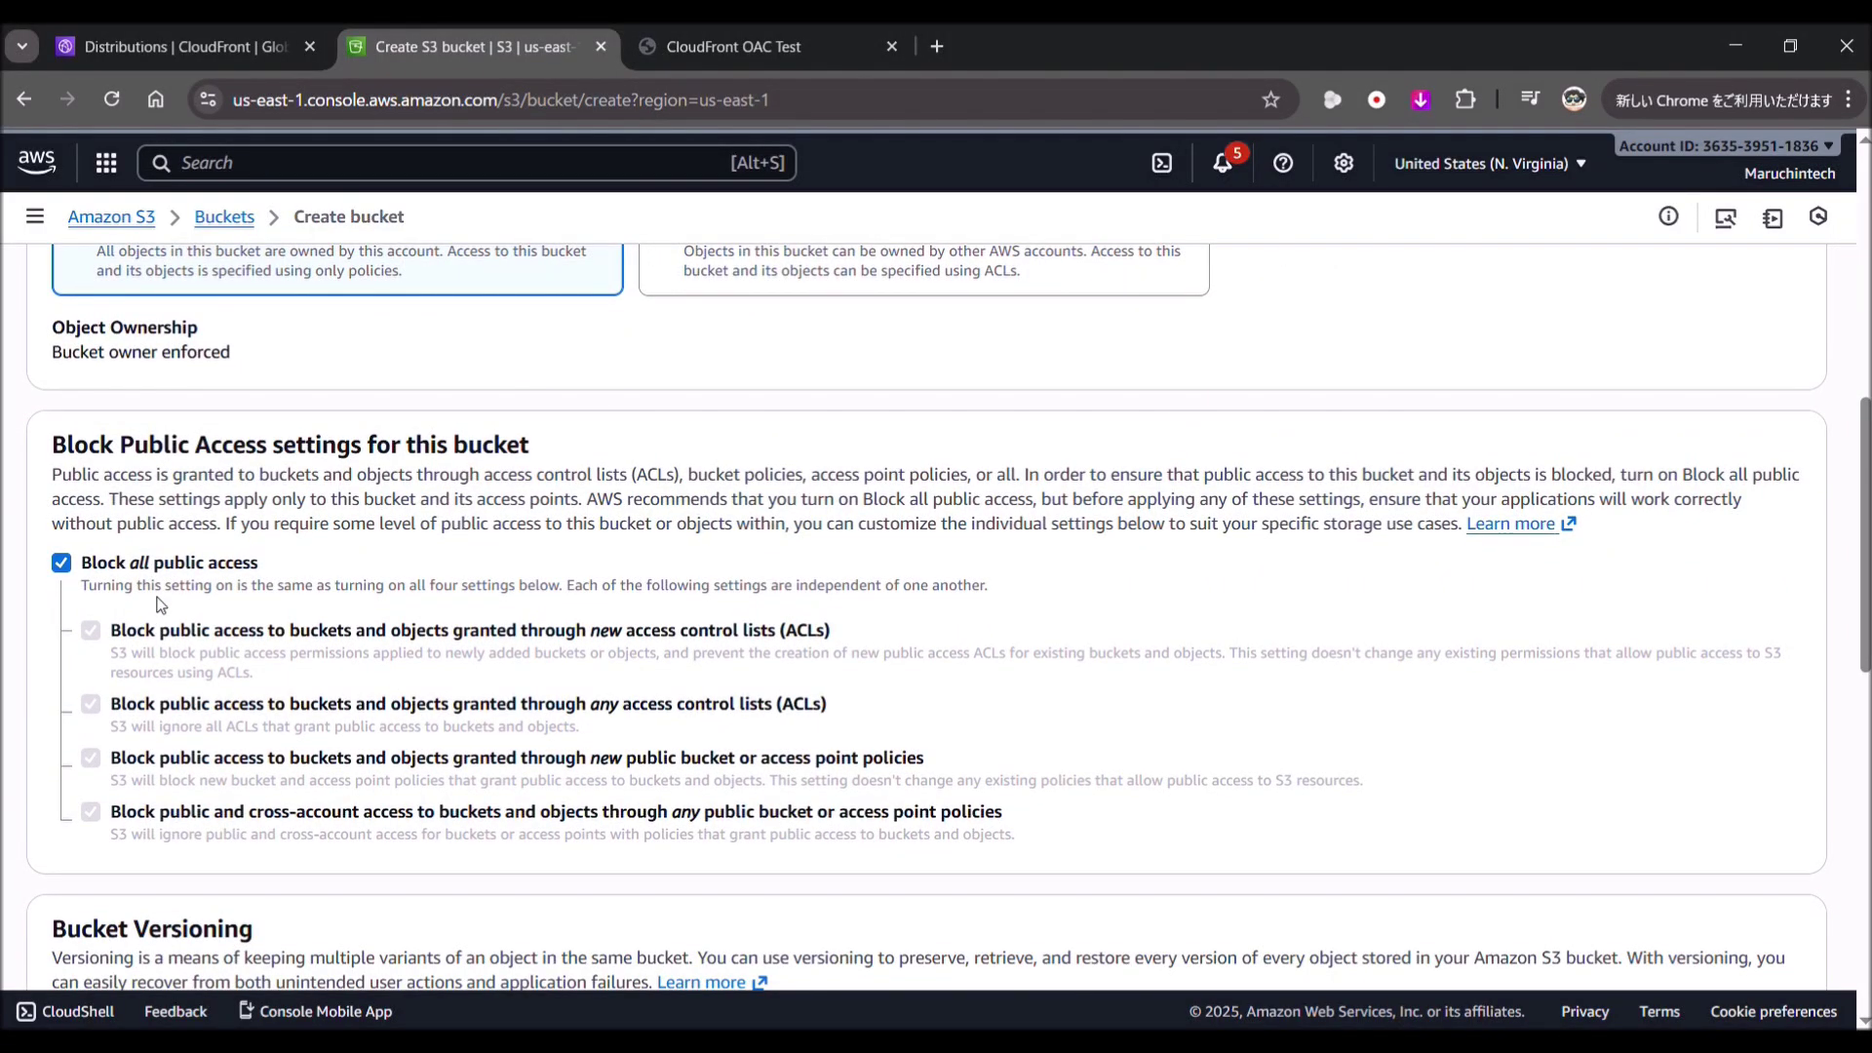
scroll(409, 666, "down", 15)
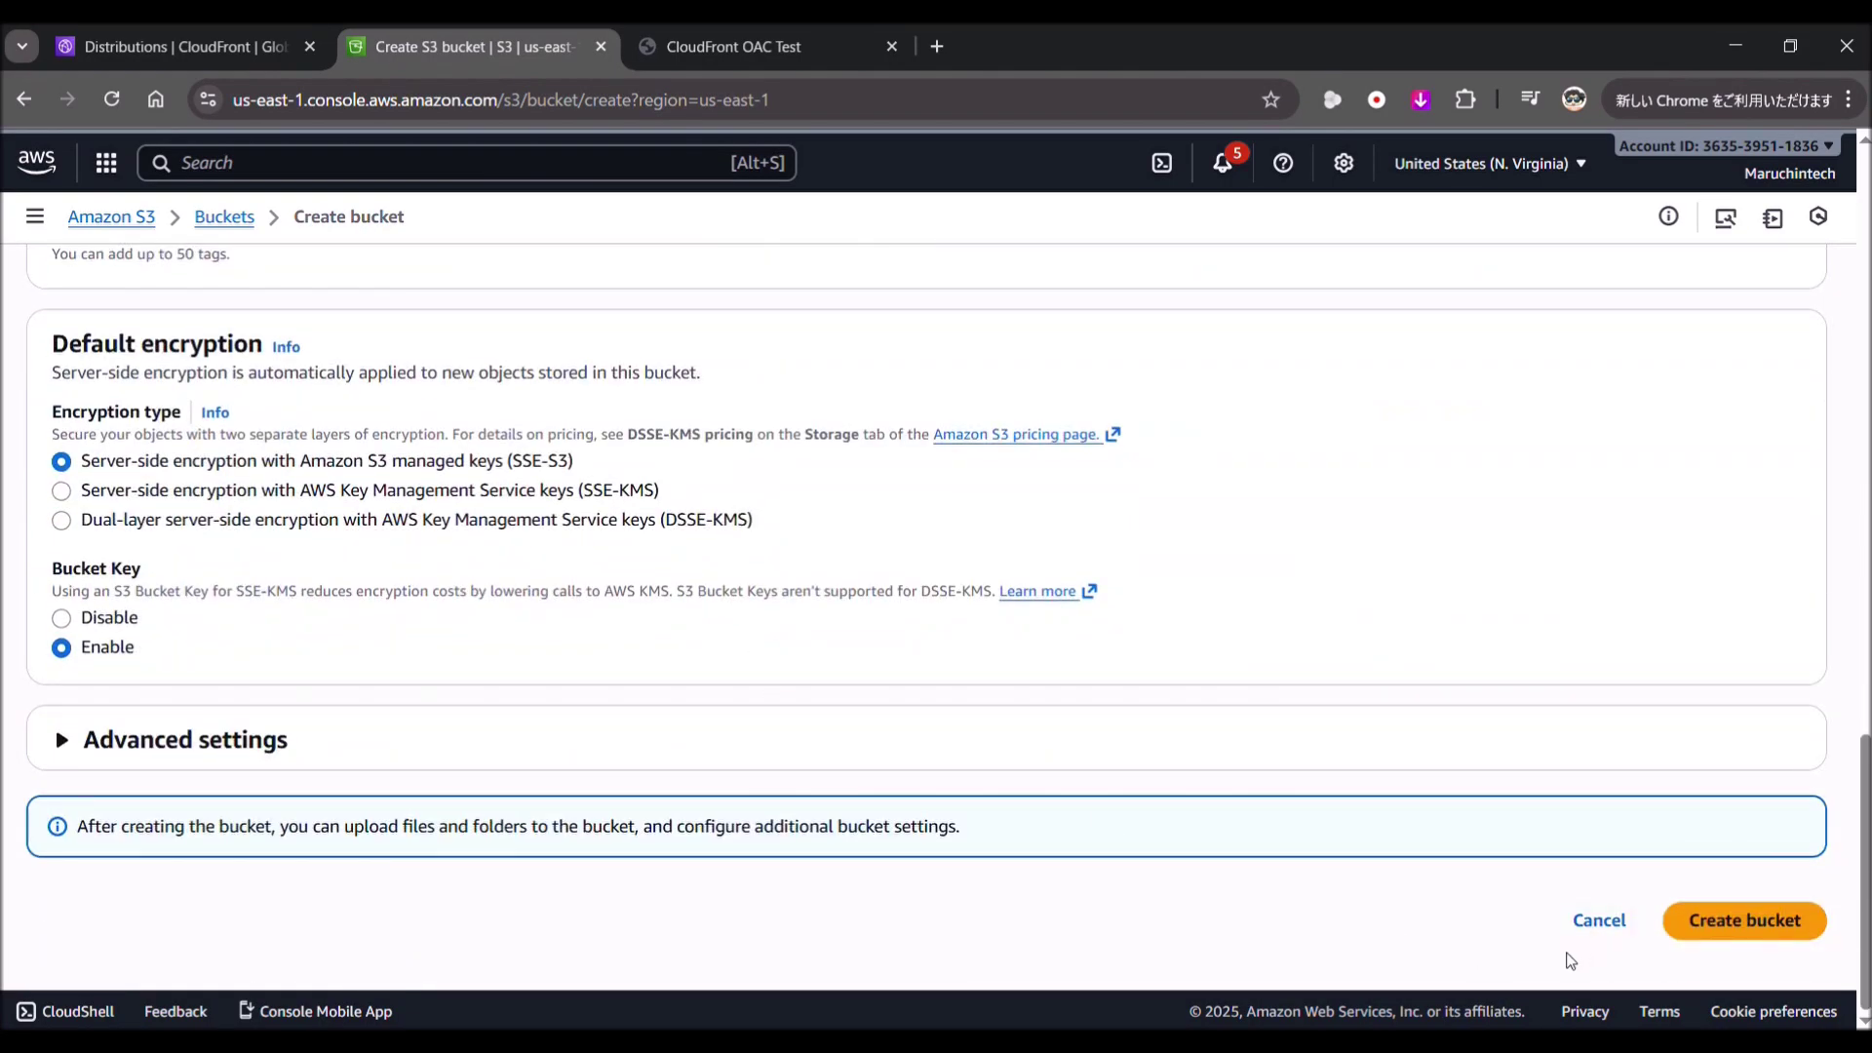
left_click(1594, 926)
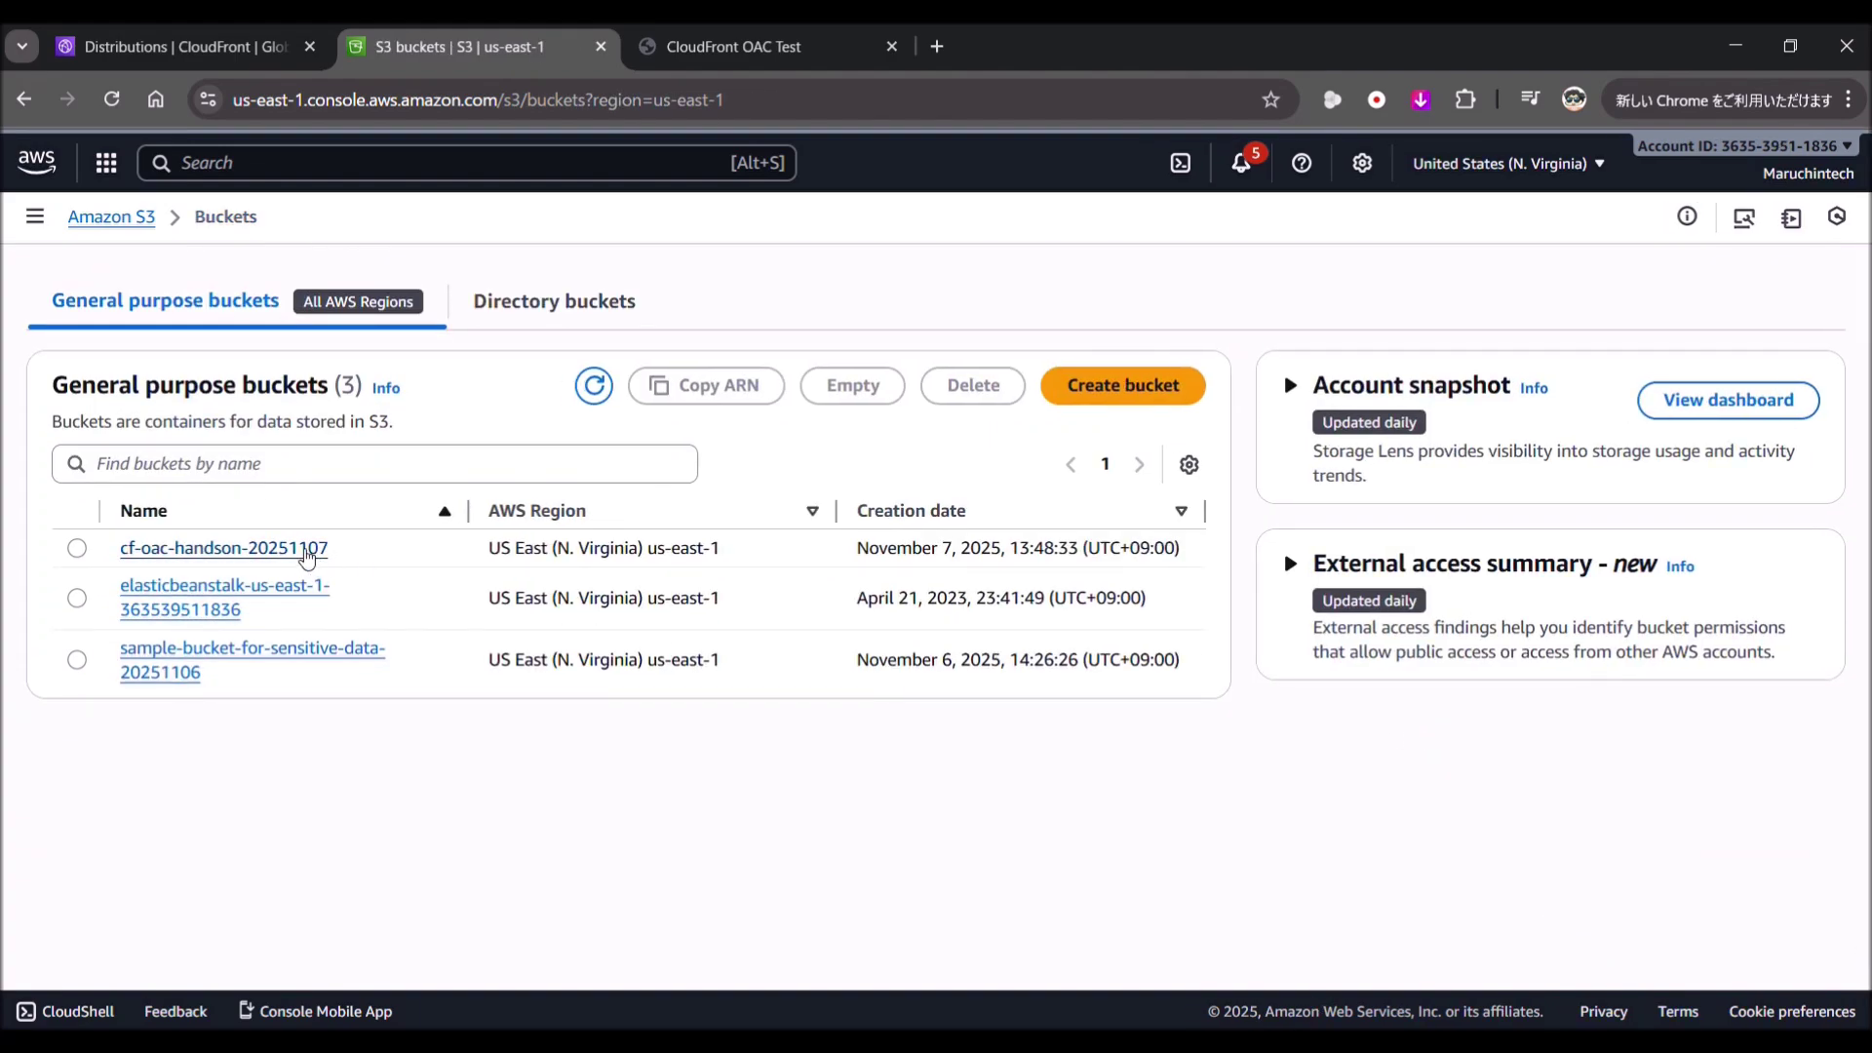
Step: Copy the object URL of index.html in the cf-oac-handson-20251107 bucket and open it to test direct access
left_click(307, 552)
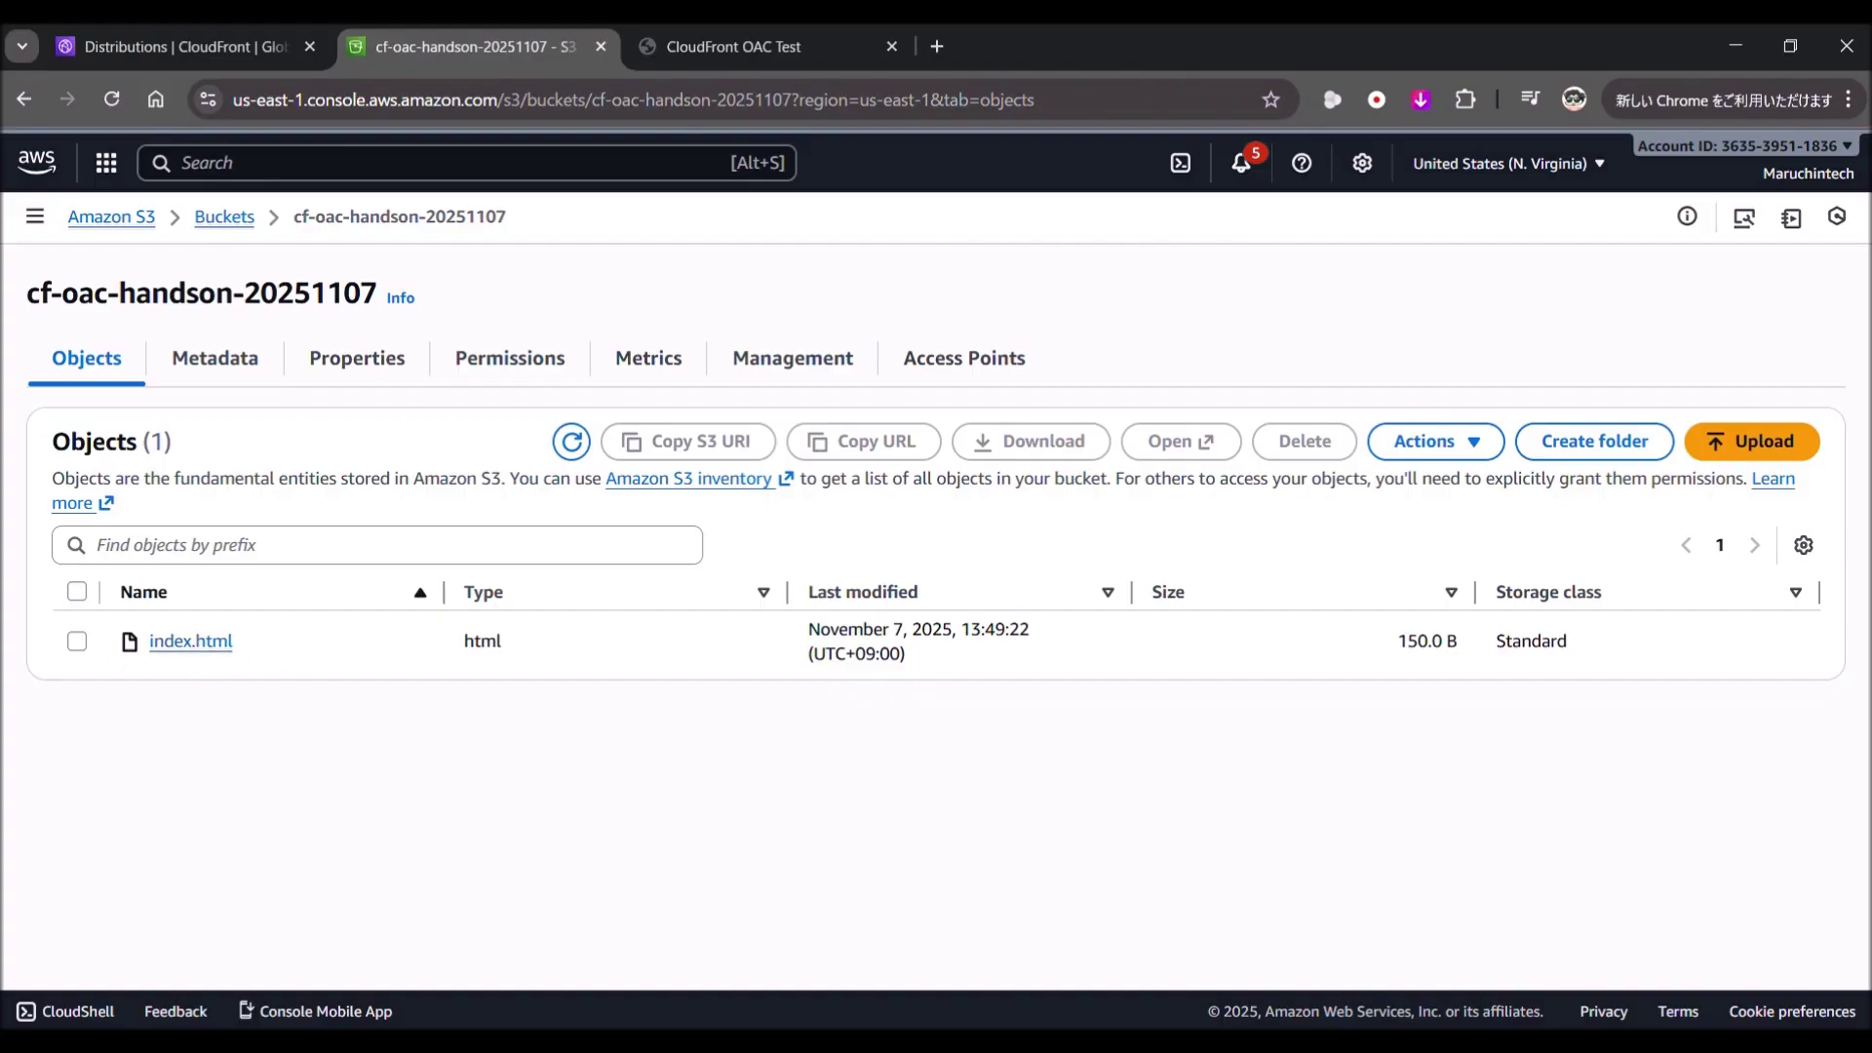
left_click(204, 647)
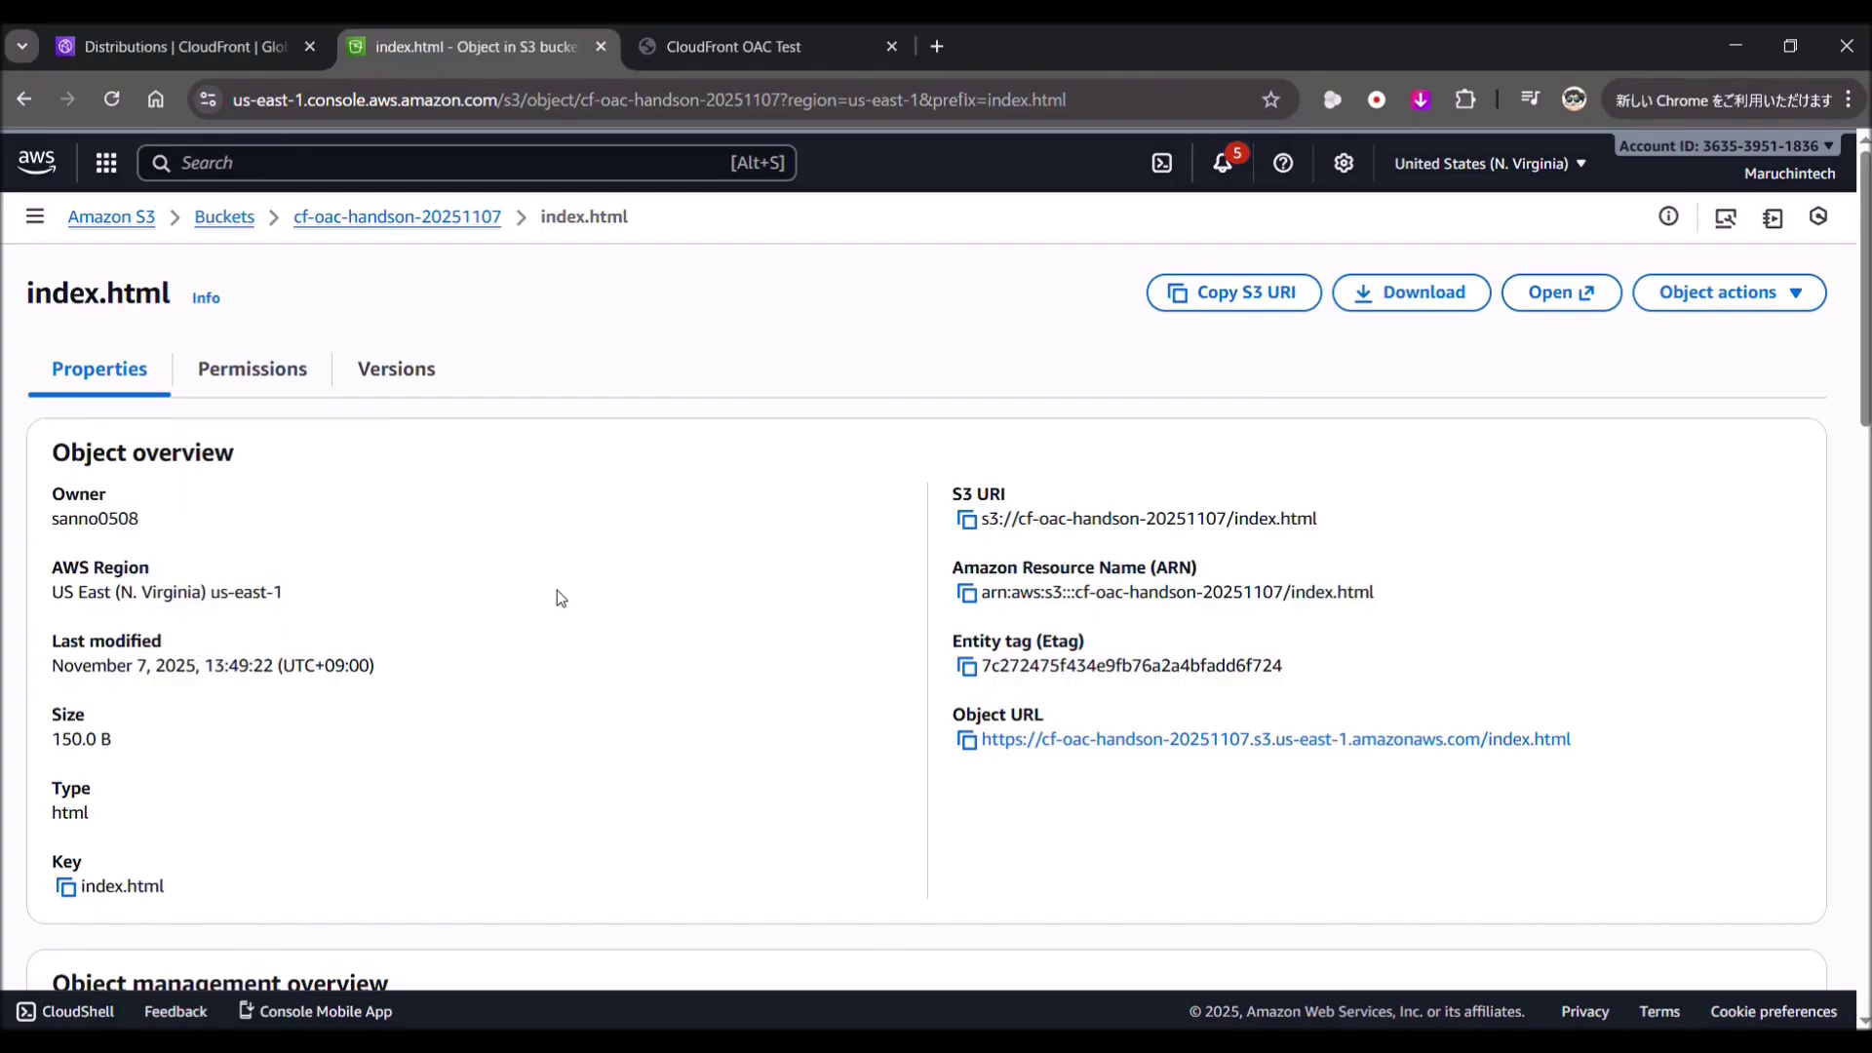
left_click(966, 741)
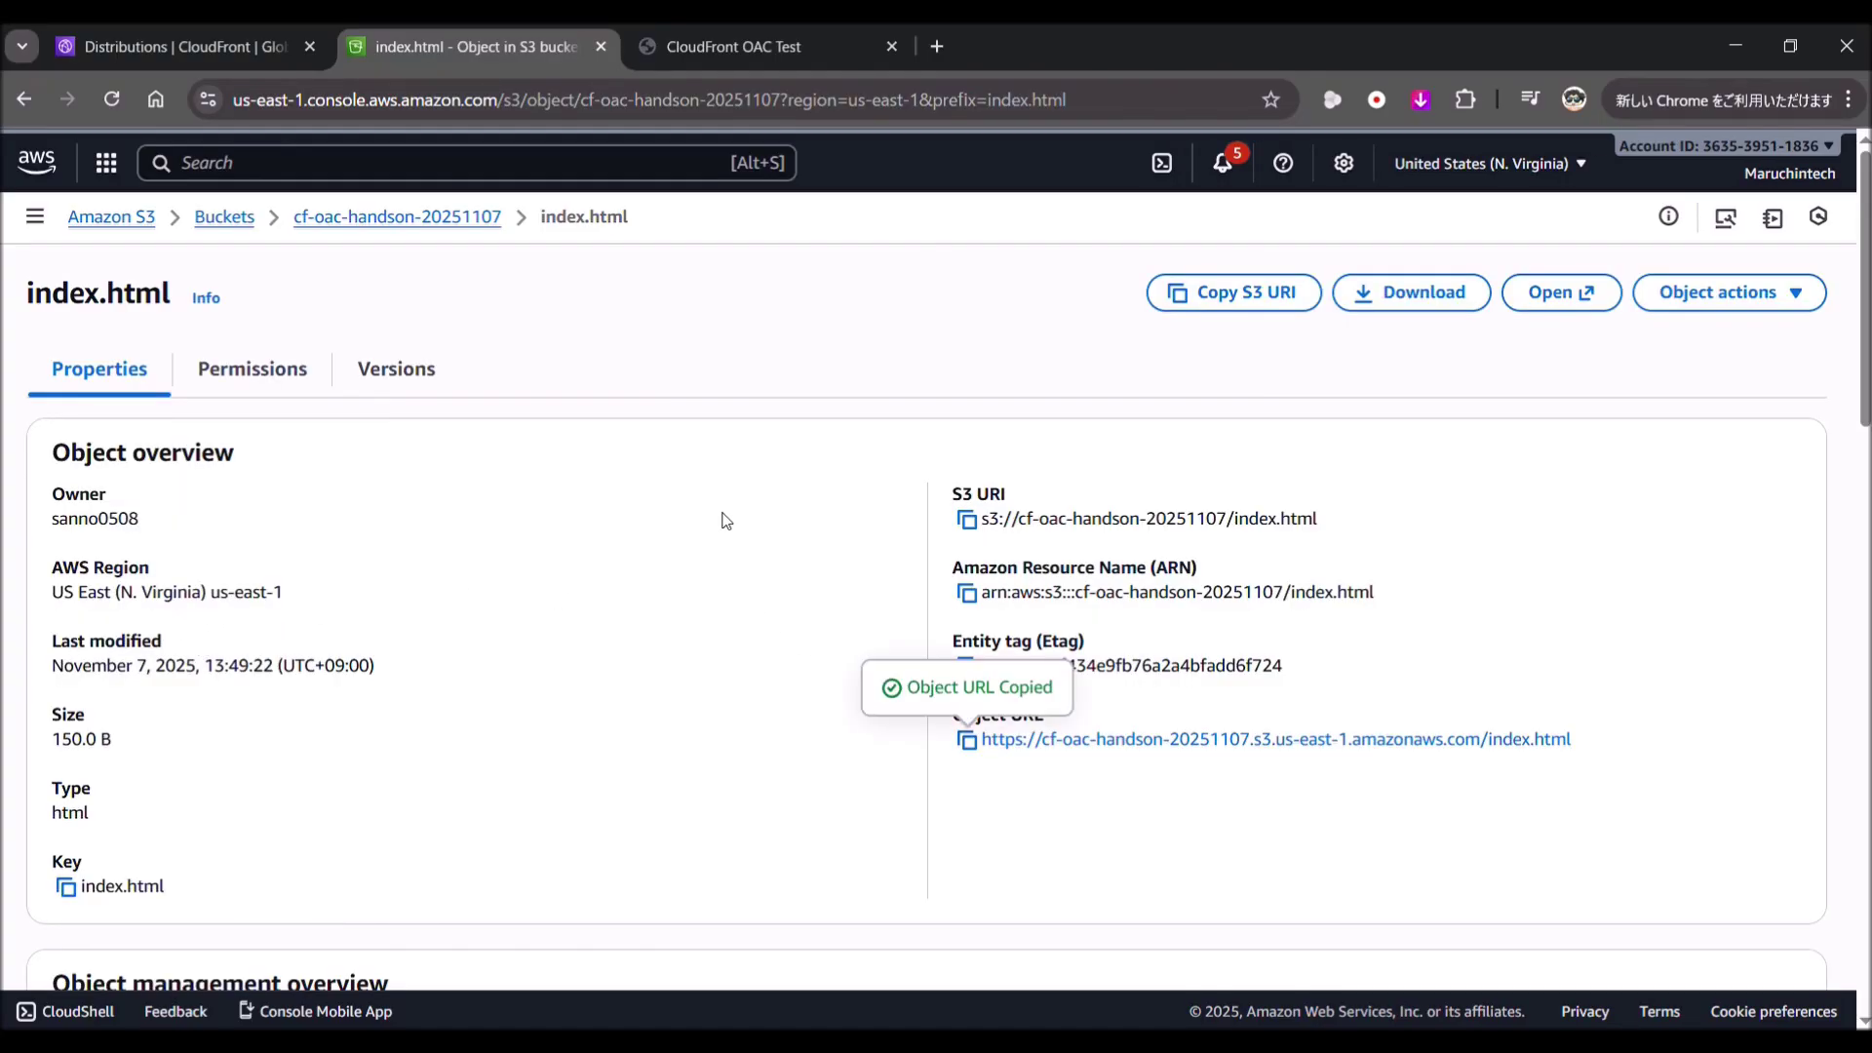
left_click(1062, 739)
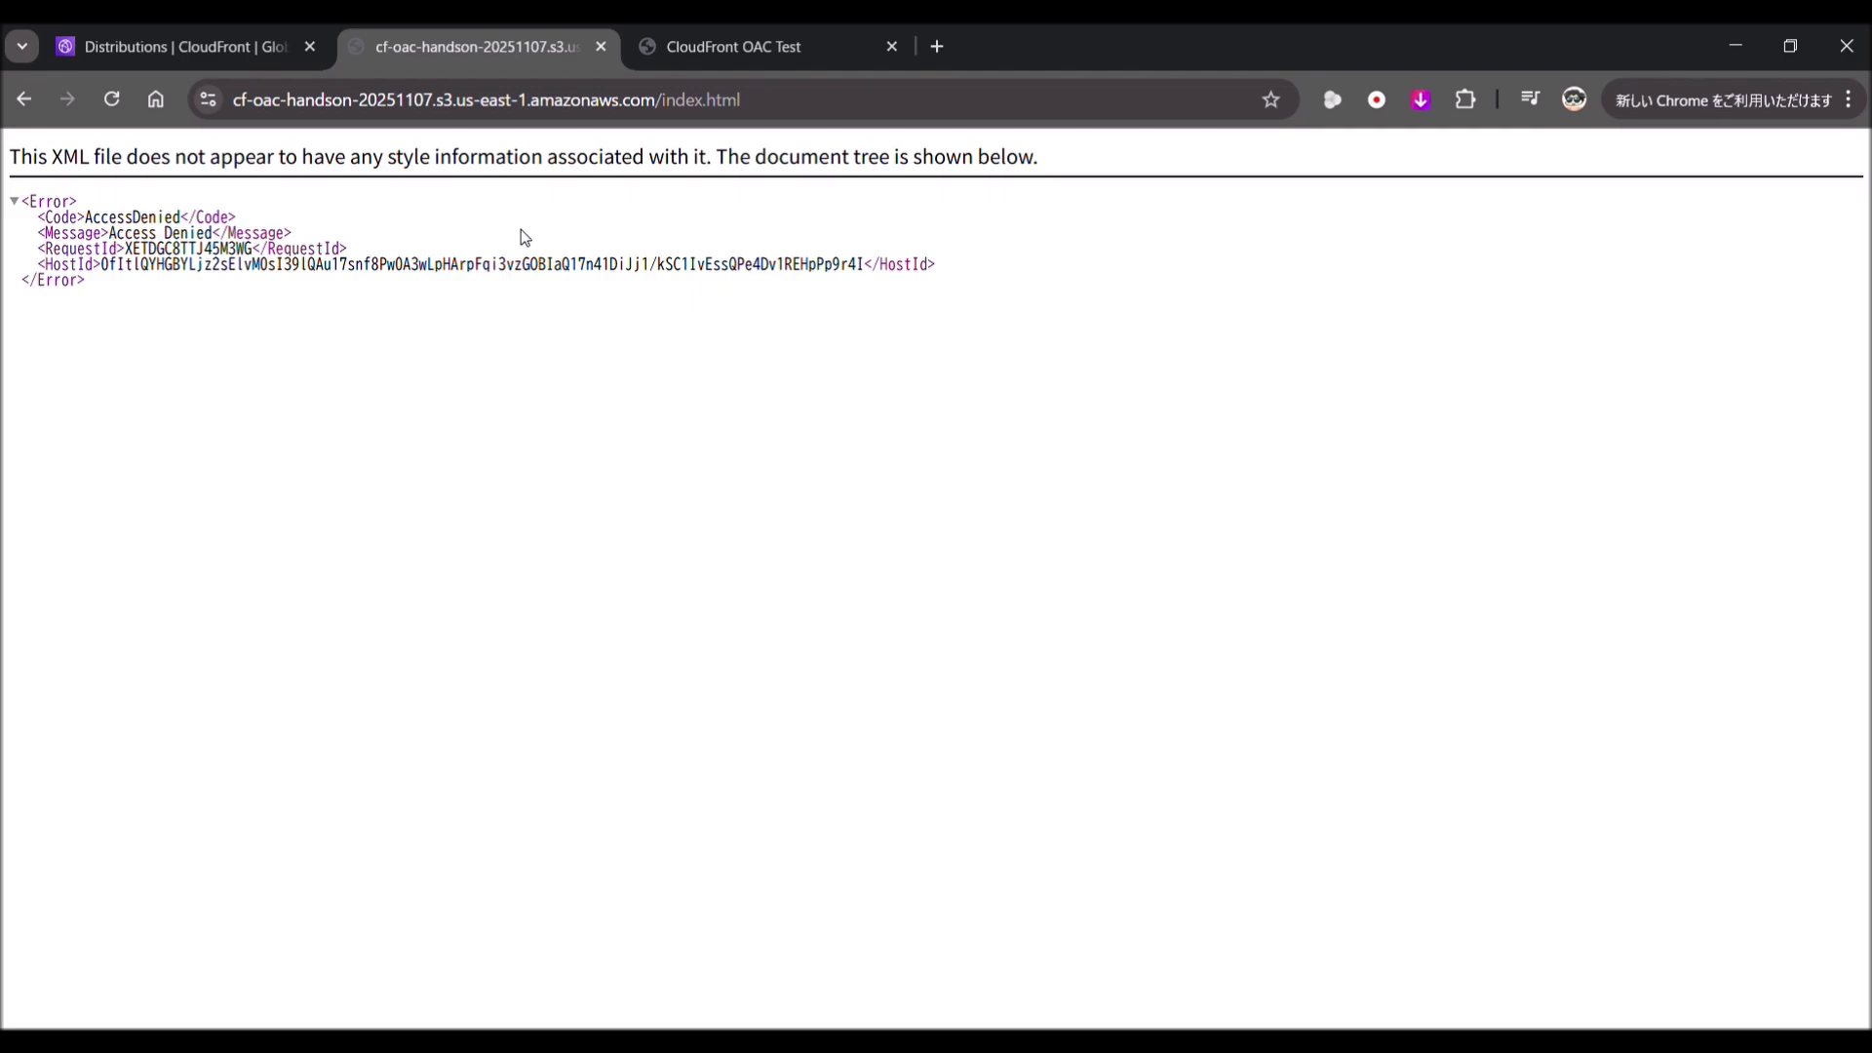
Step: View the local copy of index.html for comparison and return to the object's details in S3
left_click(764, 34)
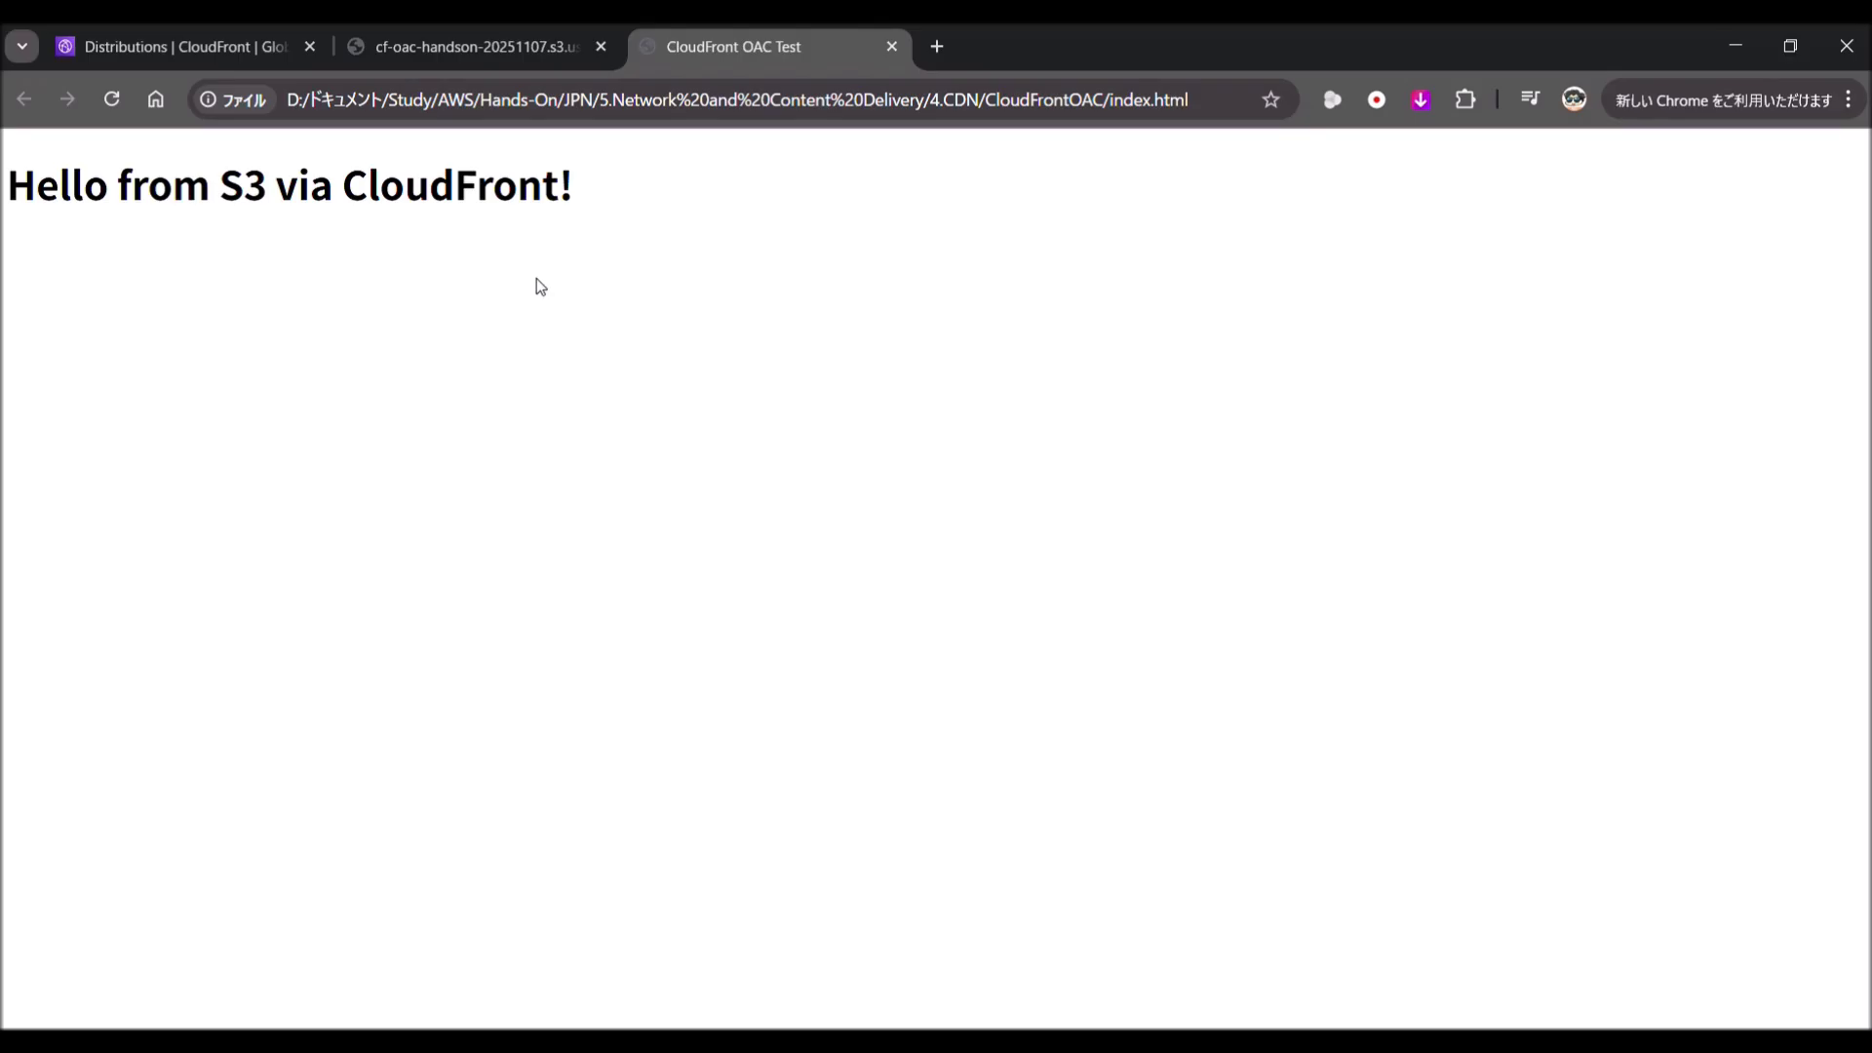
left_click(509, 34)
left_click(25, 99)
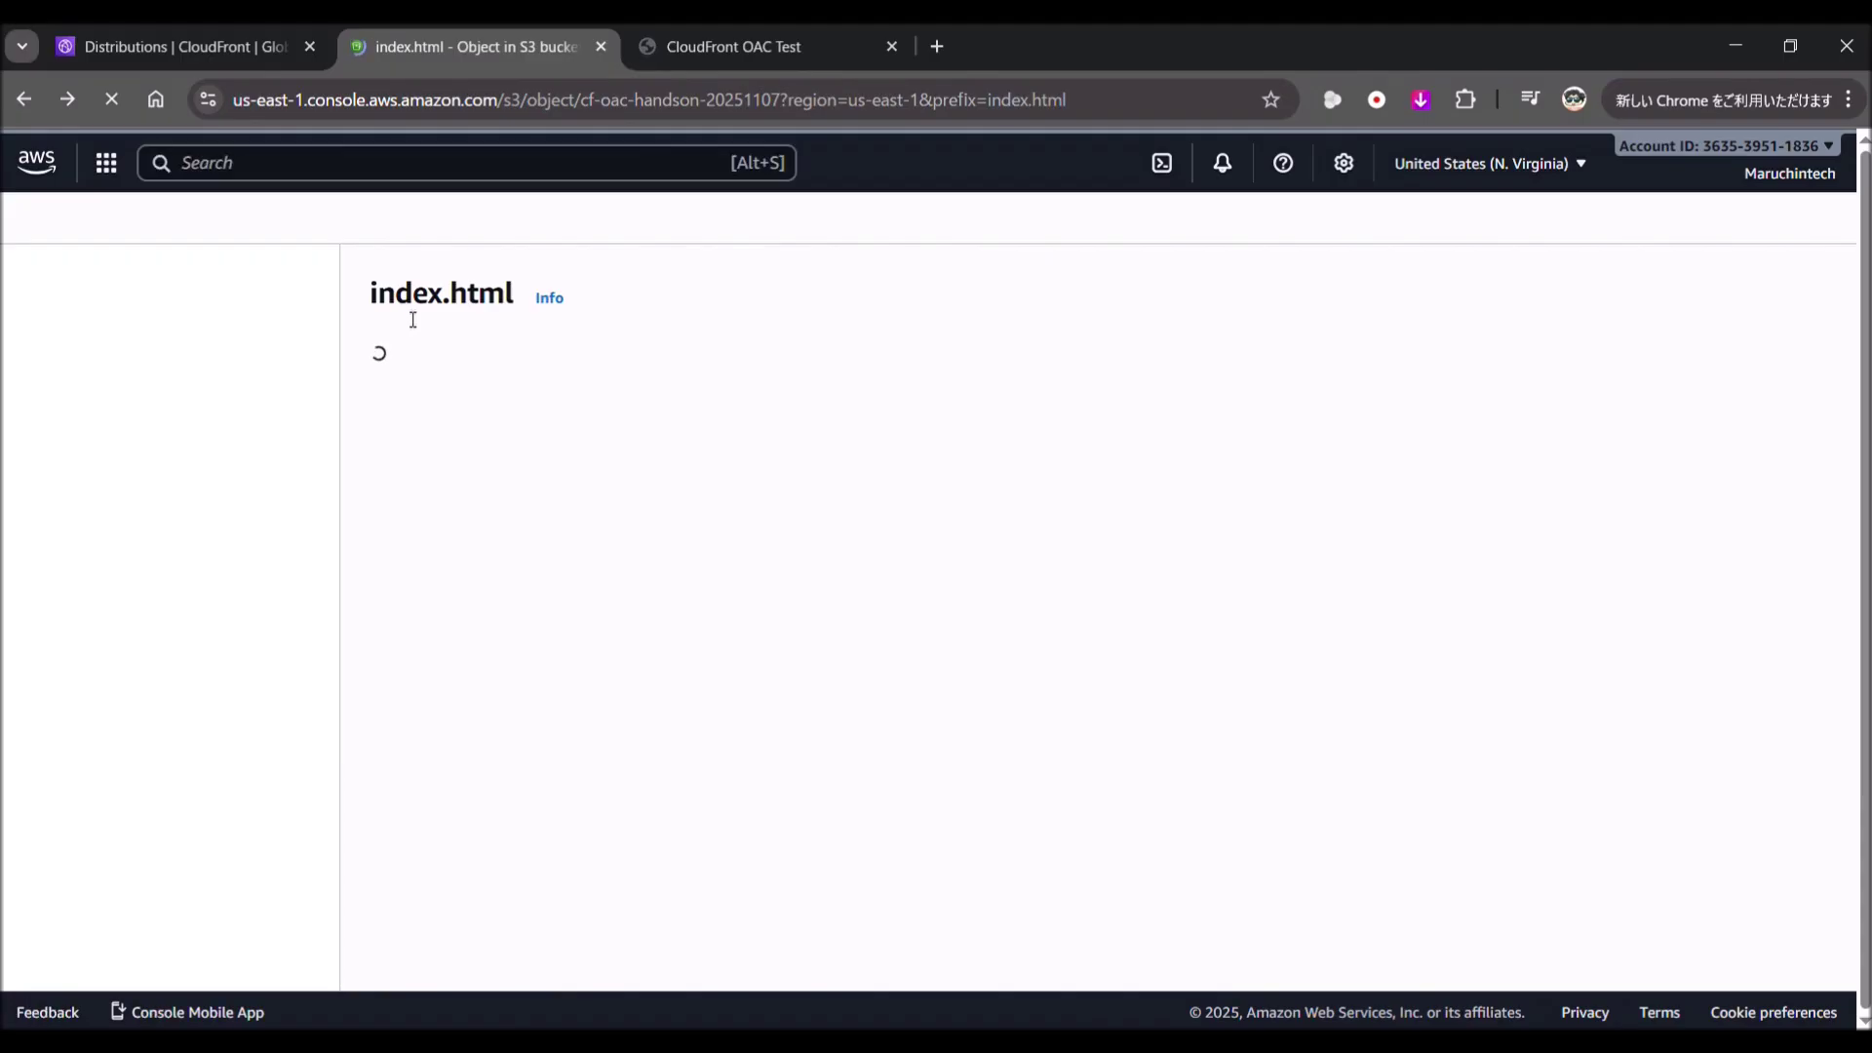
Step: Start a CloudFront distribution named s3-oac-sample for a single website or app and proceed to the origin settings
left_click(253, 39)
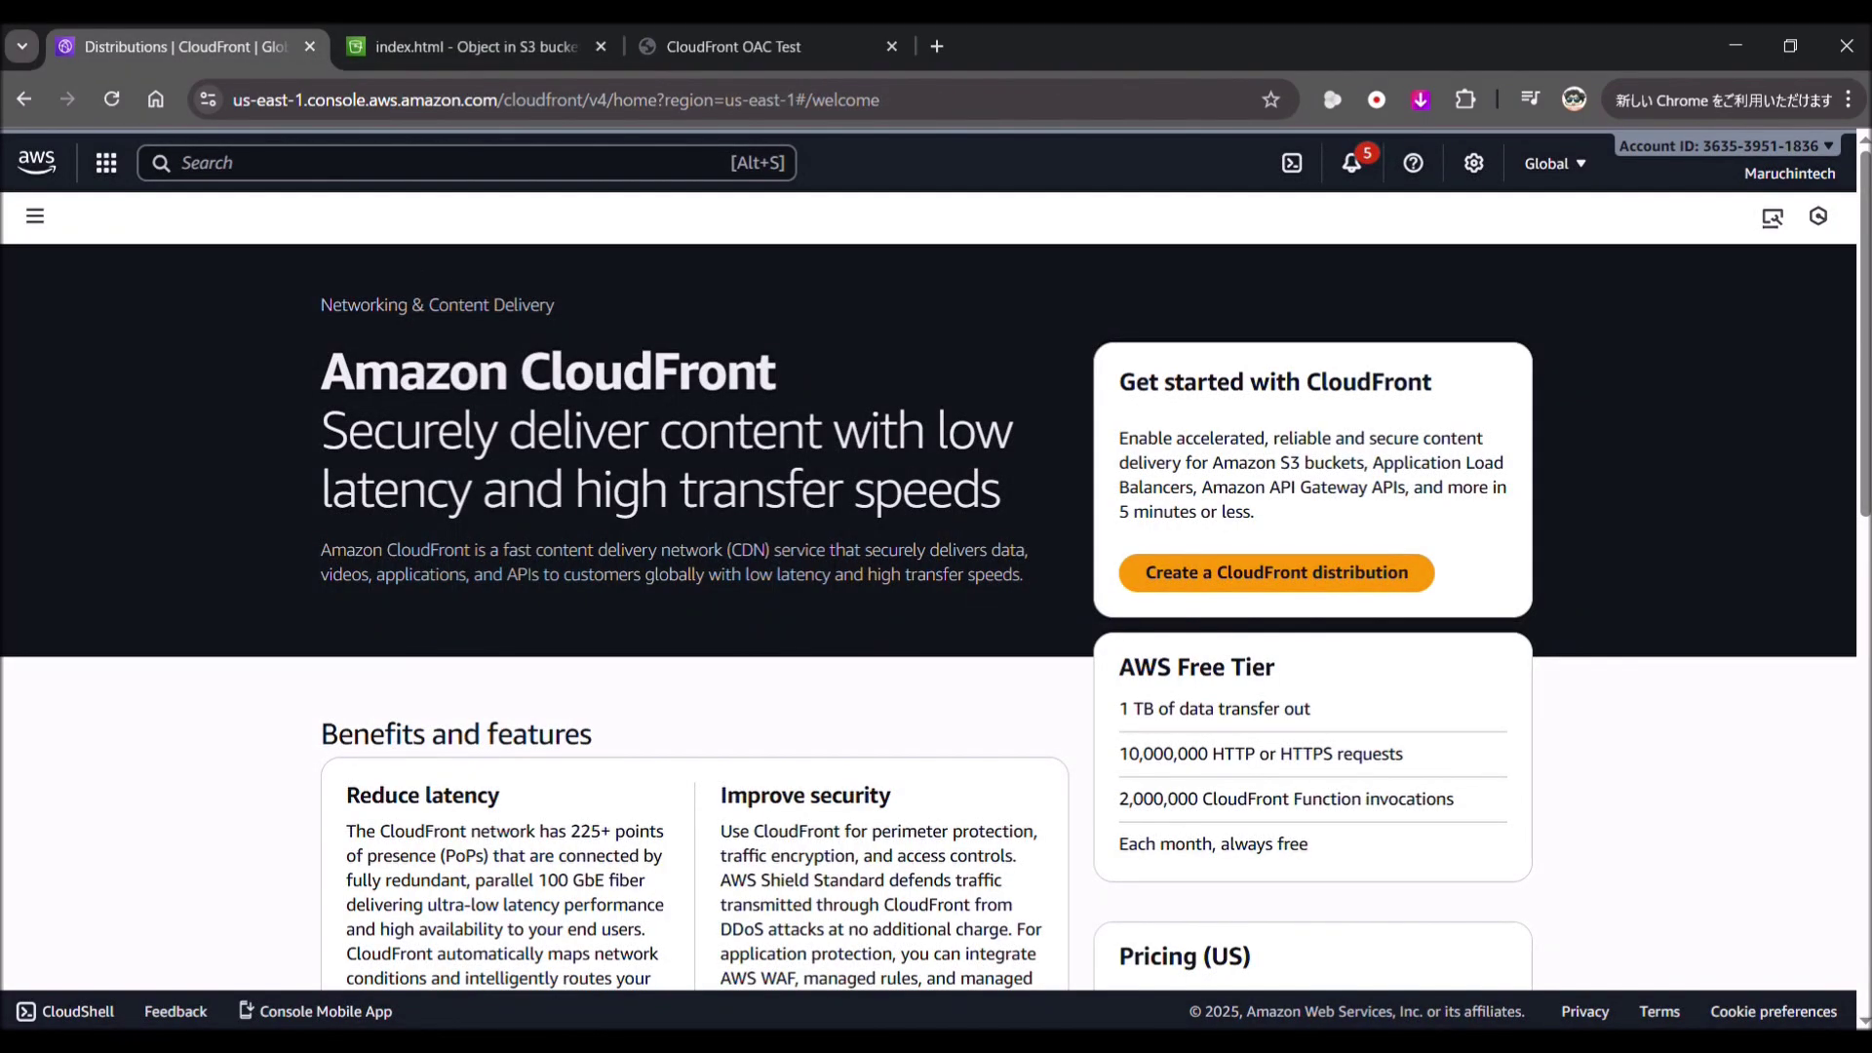
left_click(1248, 572)
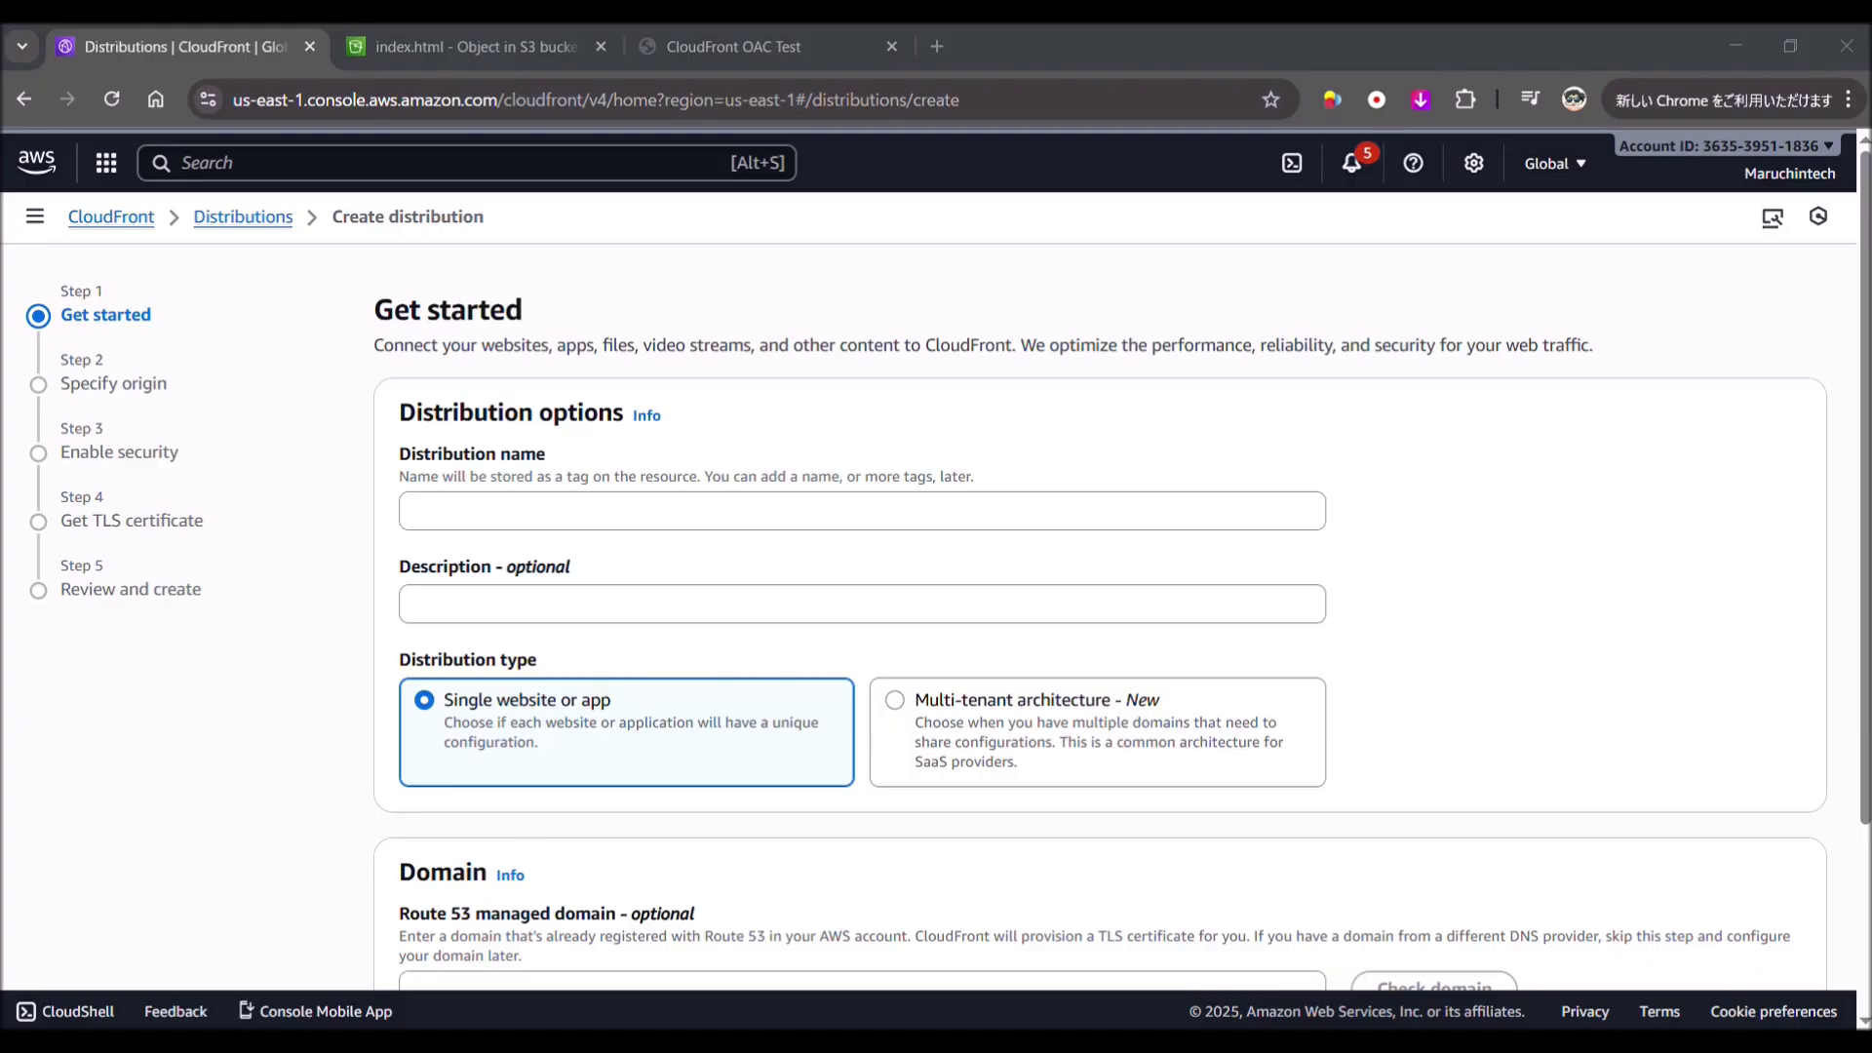
left_click(569, 537)
key("ctrl+v")
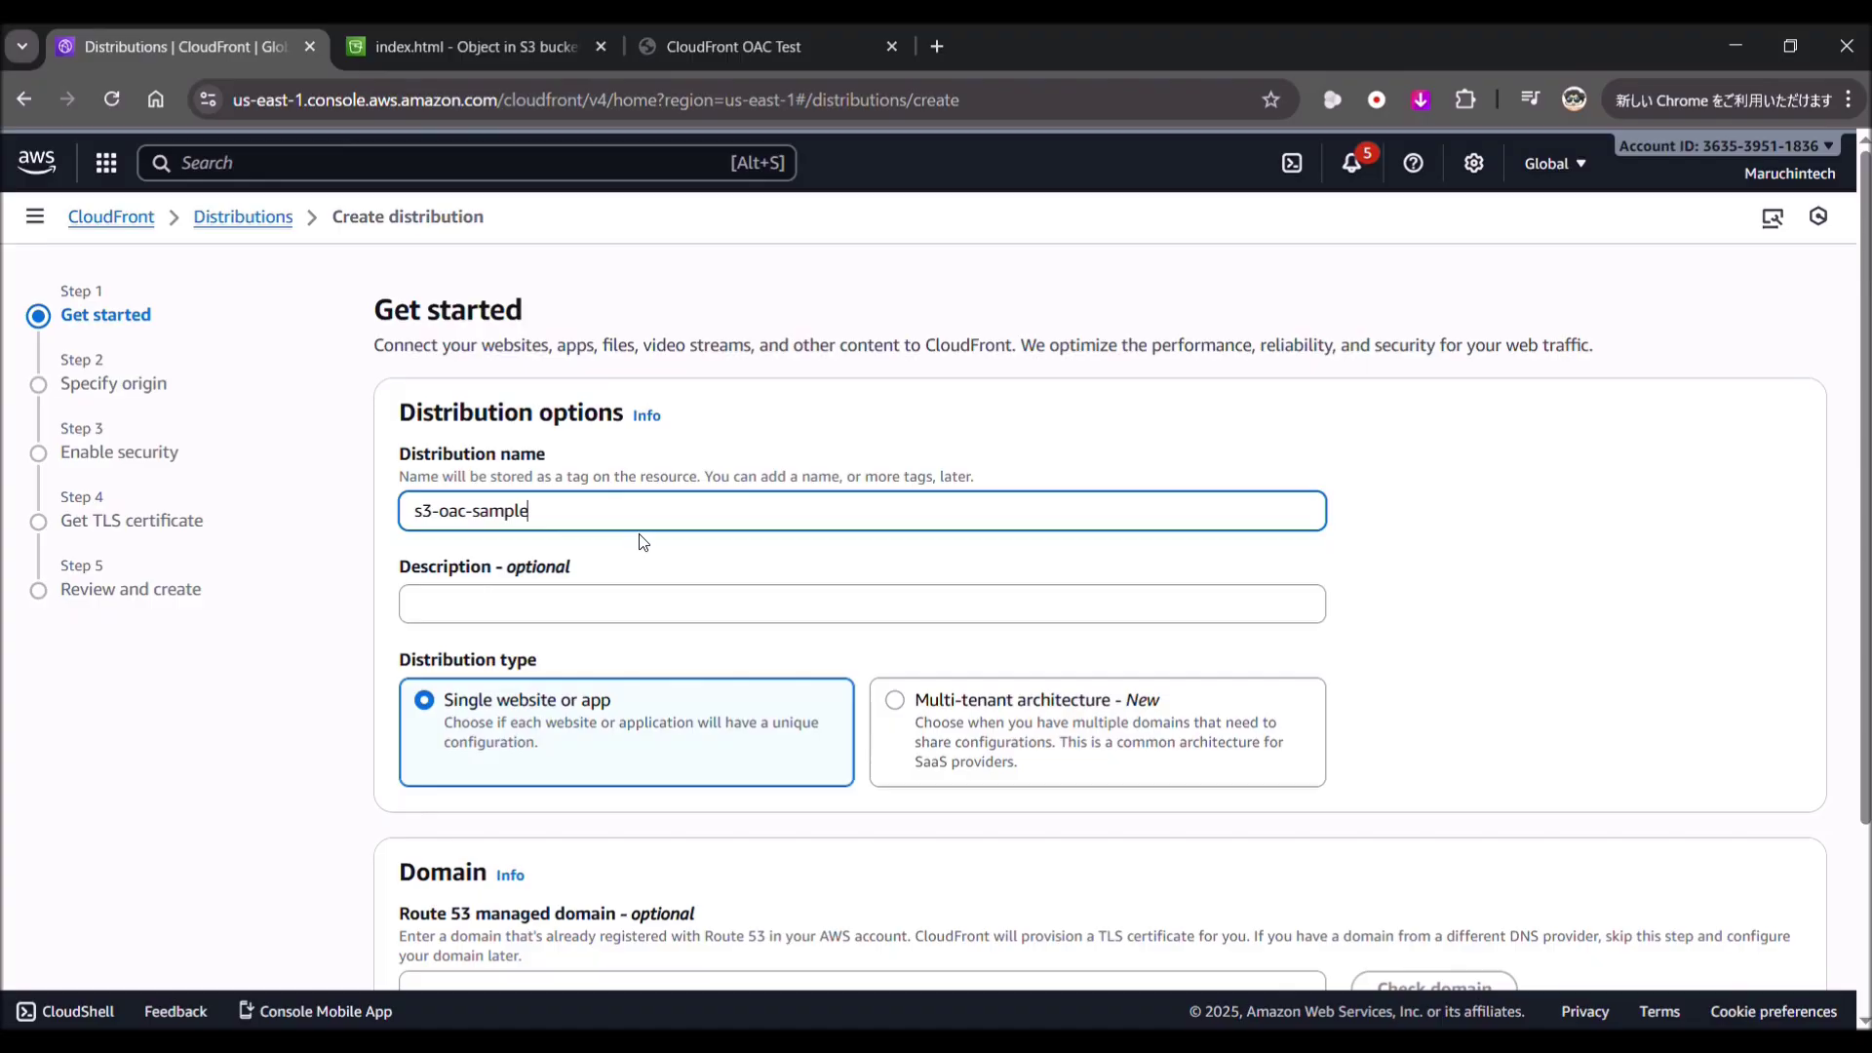
scroll(724, 548, "down", 1)
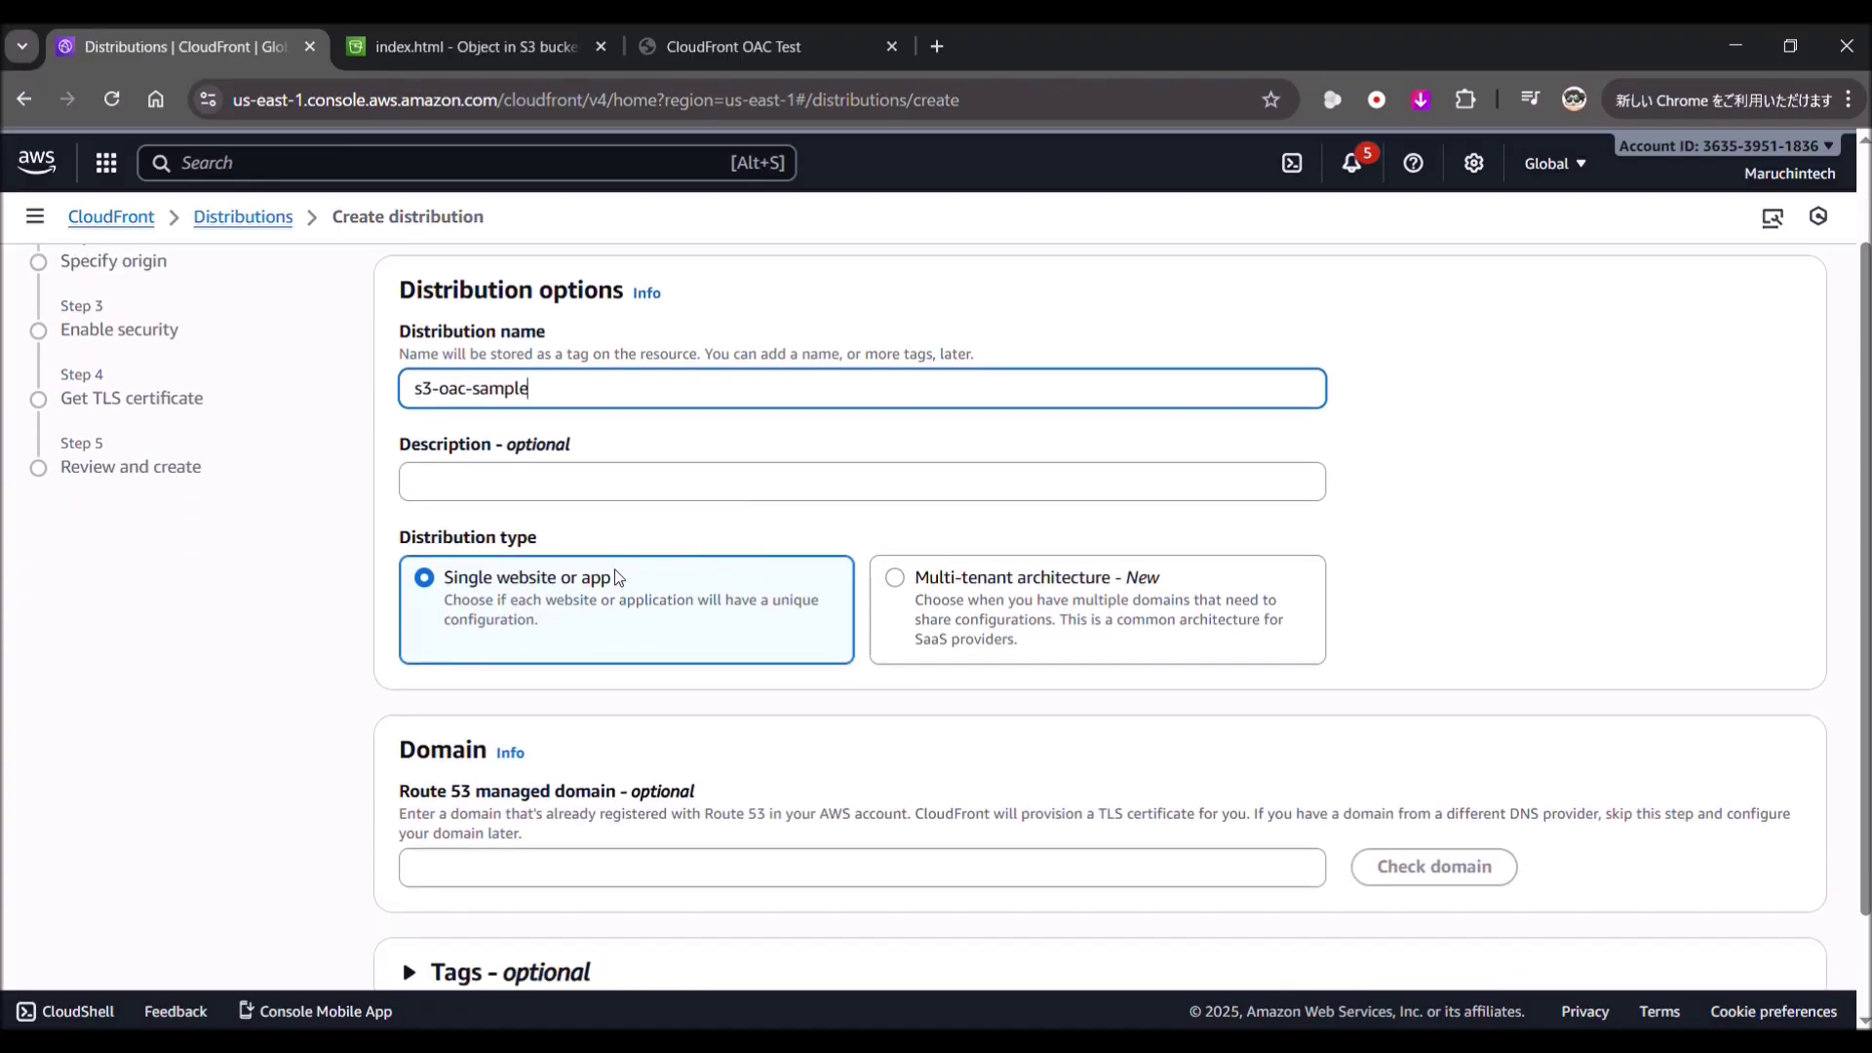
scroll(616, 580, "down", 1)
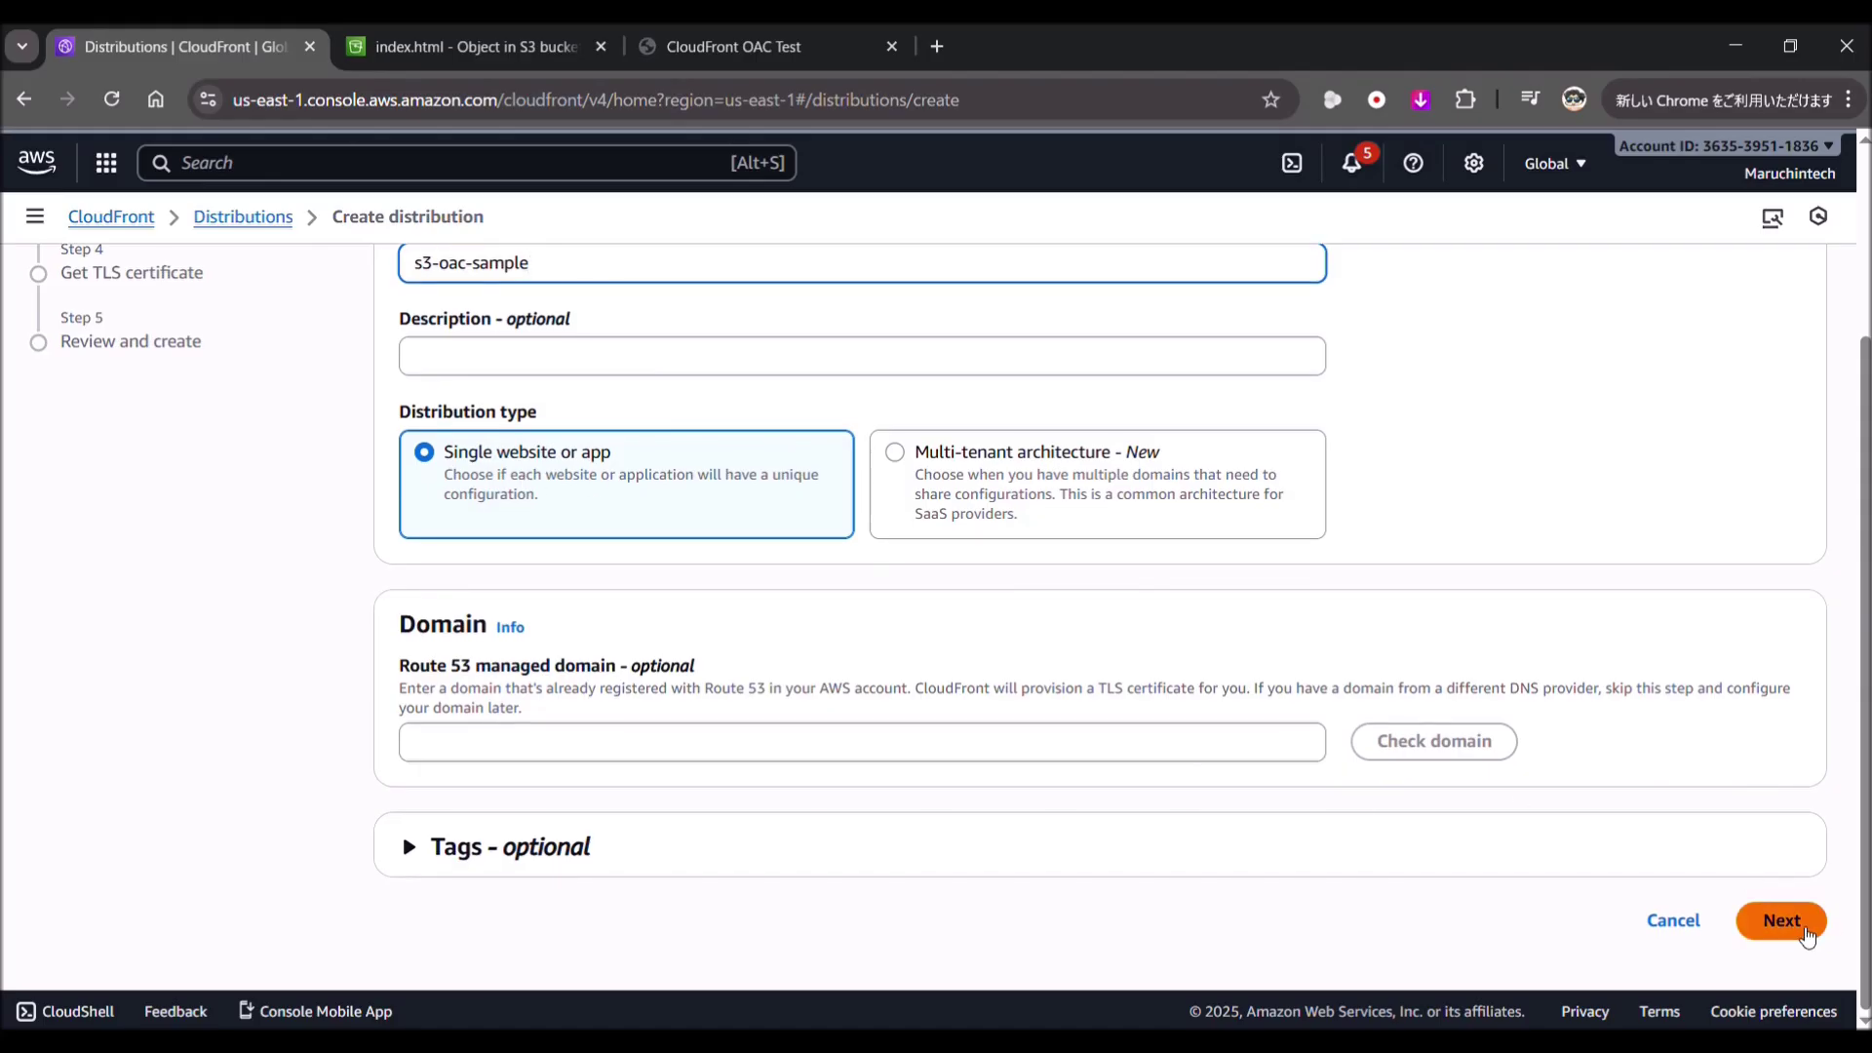
left_click(1807, 934)
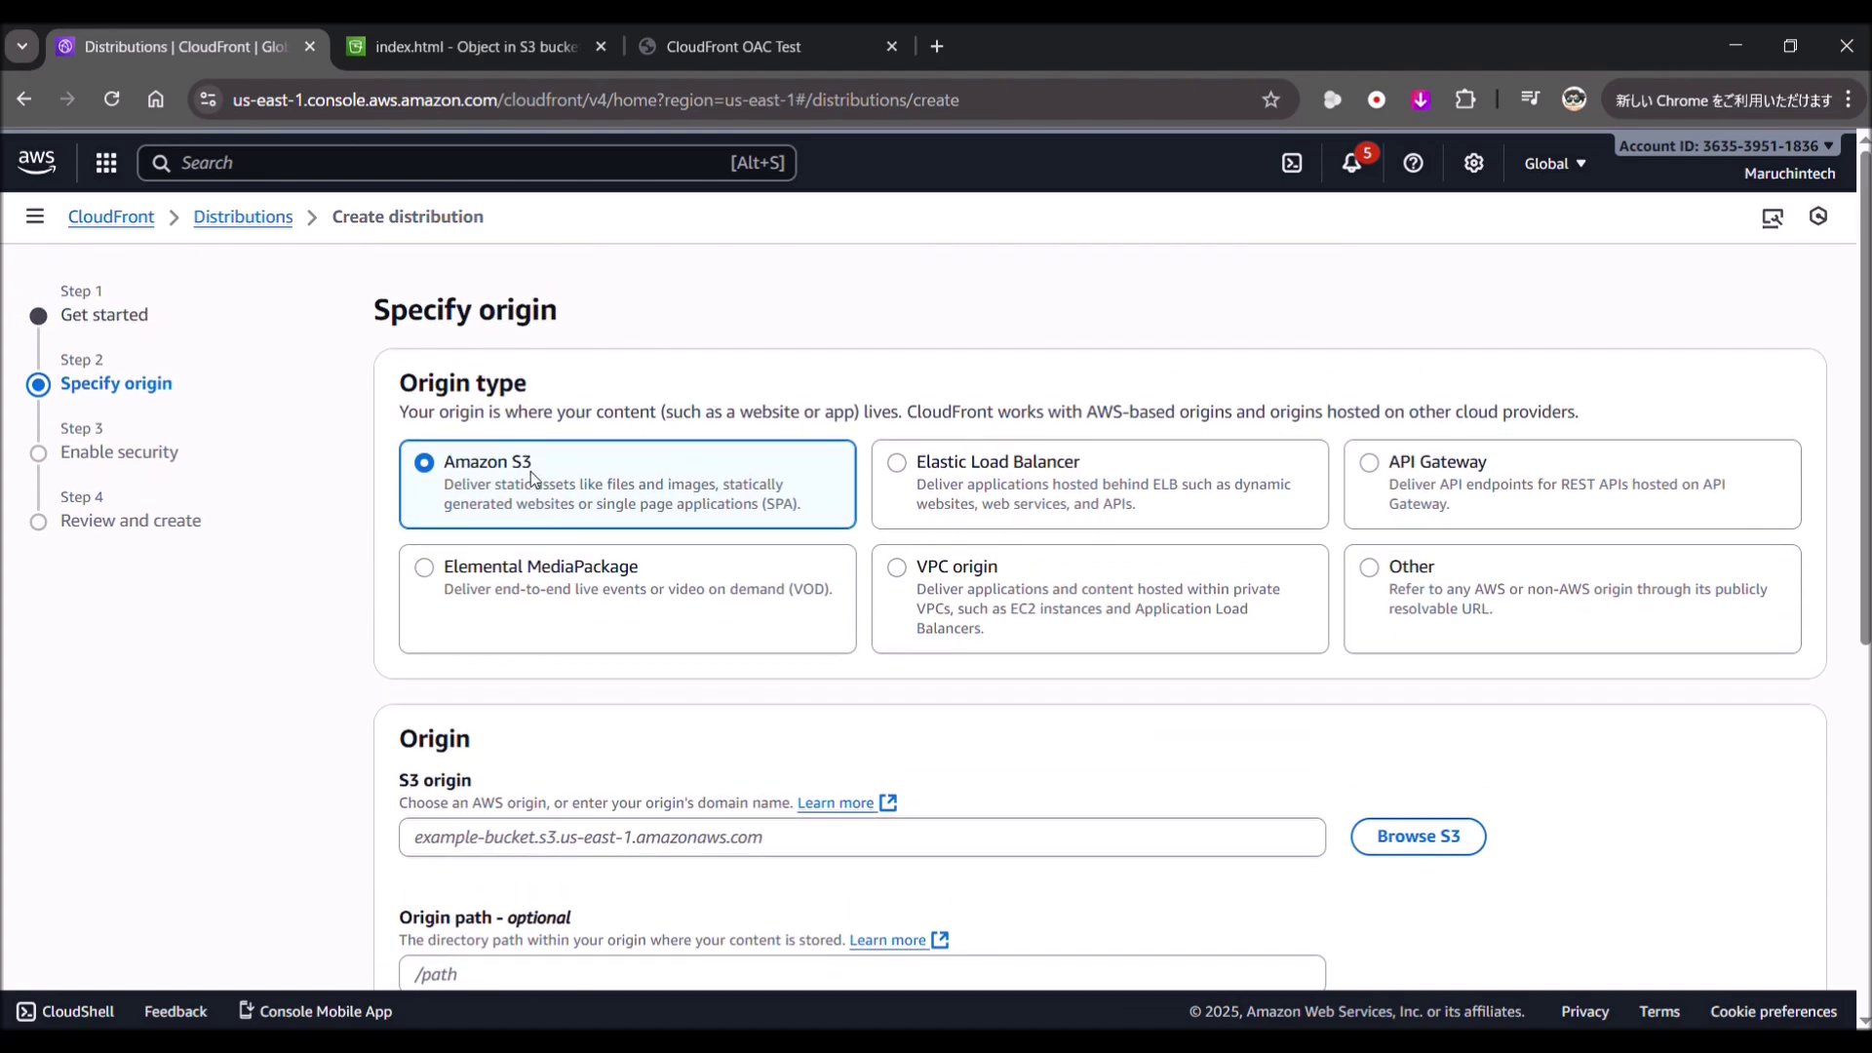
Step: Set the cf-oac-handson-20251107 bucket as the S3 origin, keeping private bucket access allowed and the recommended origin and cache settings
scroll(532, 477, "down", 3)
left_click(544, 588)
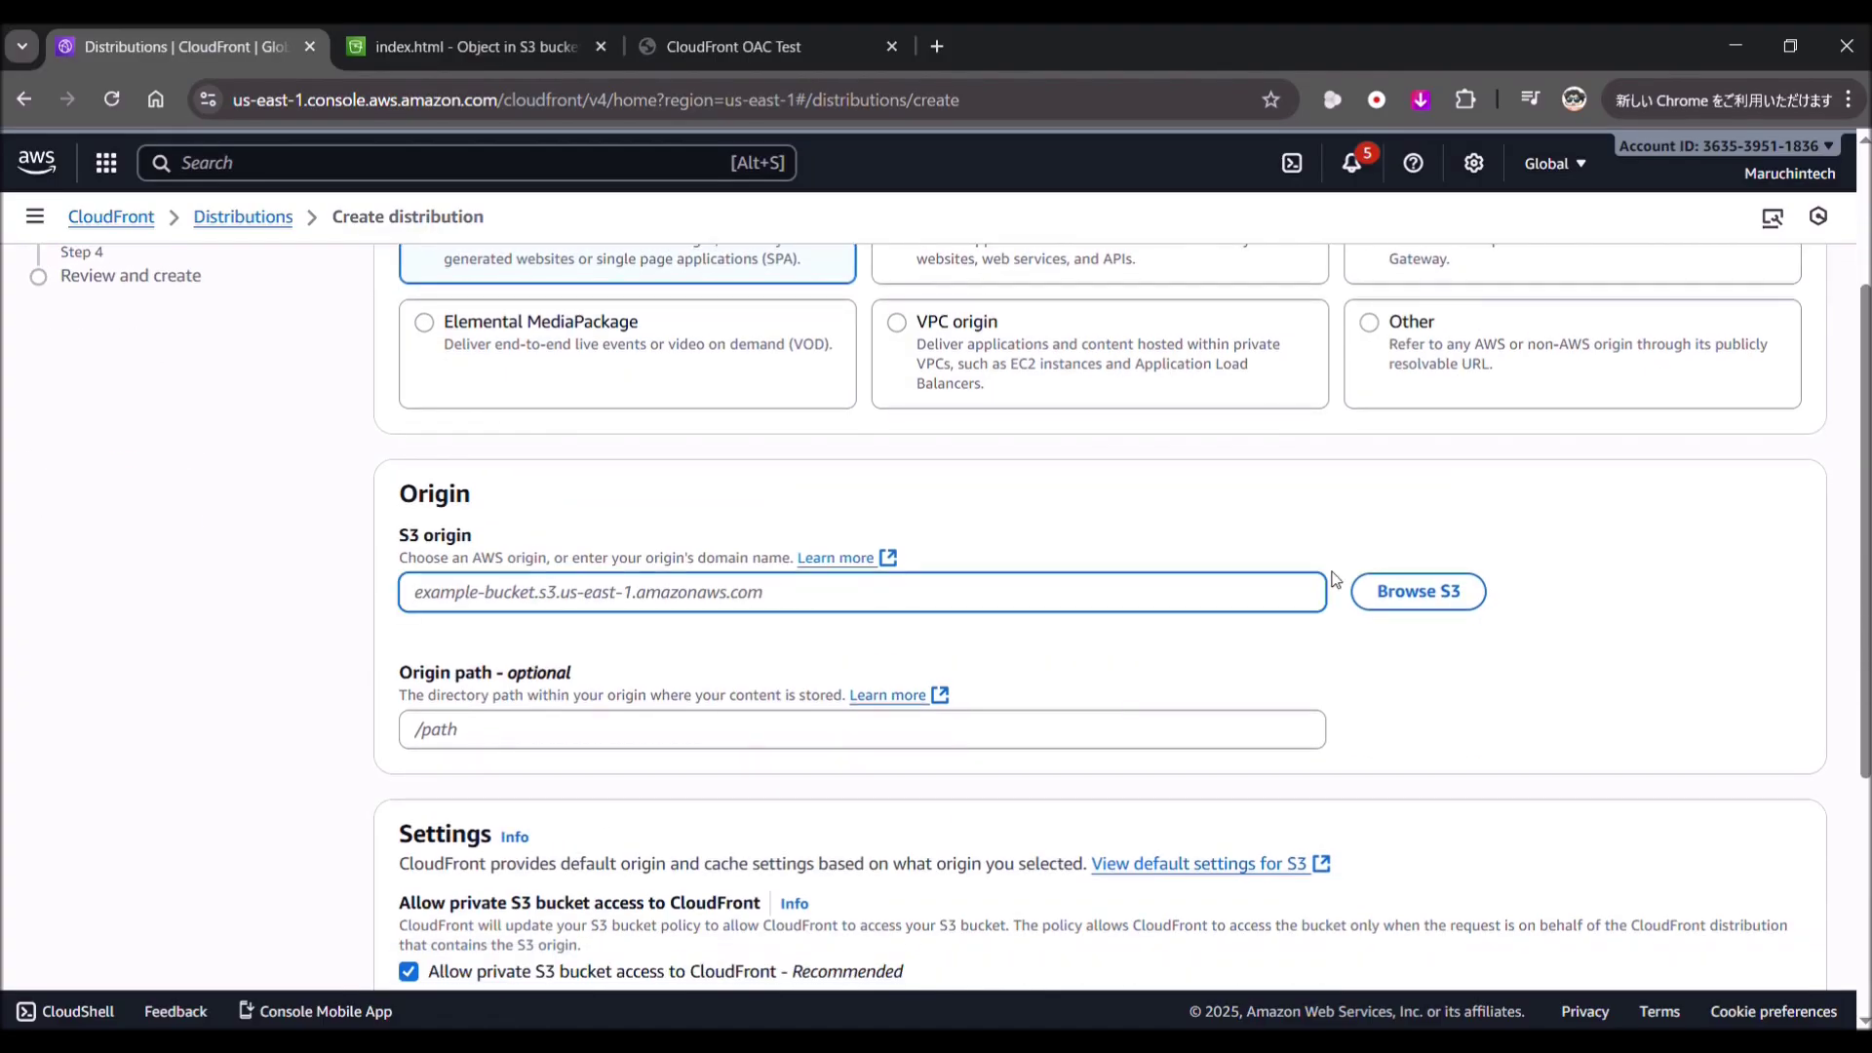
left_click(1415, 591)
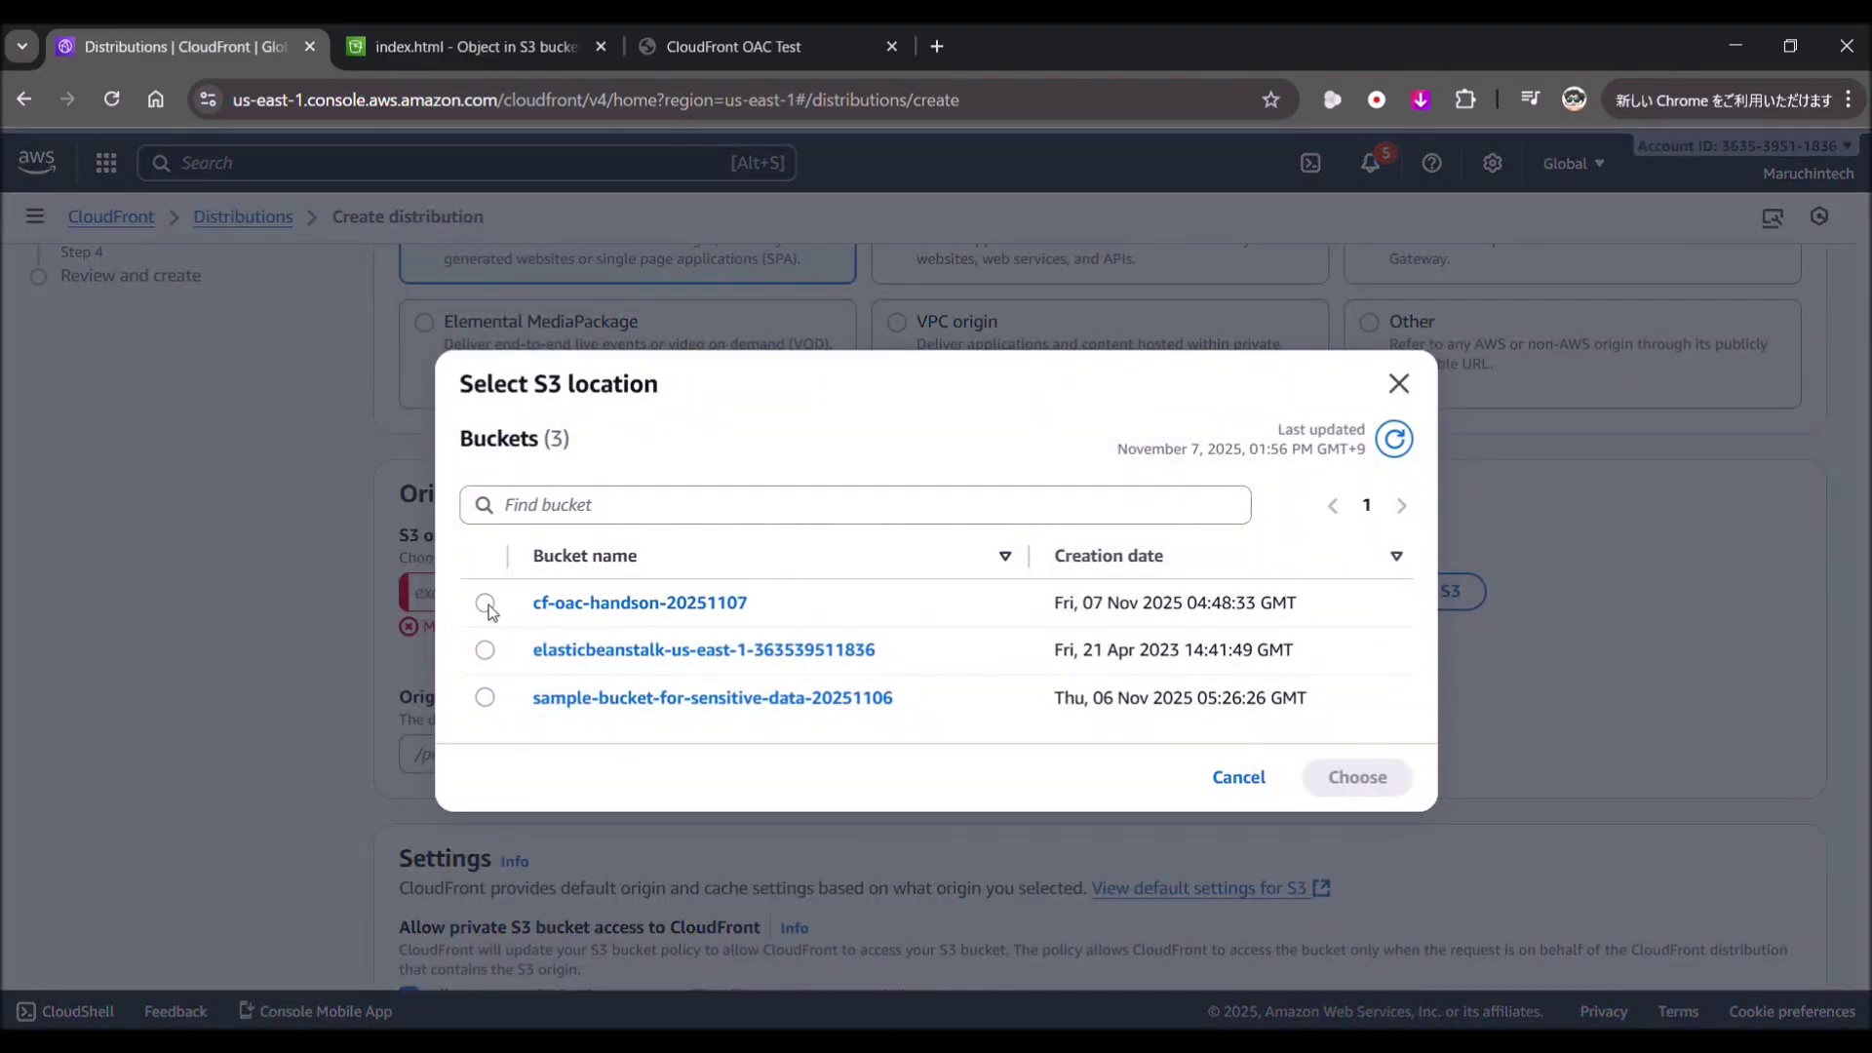
left_click(486, 604)
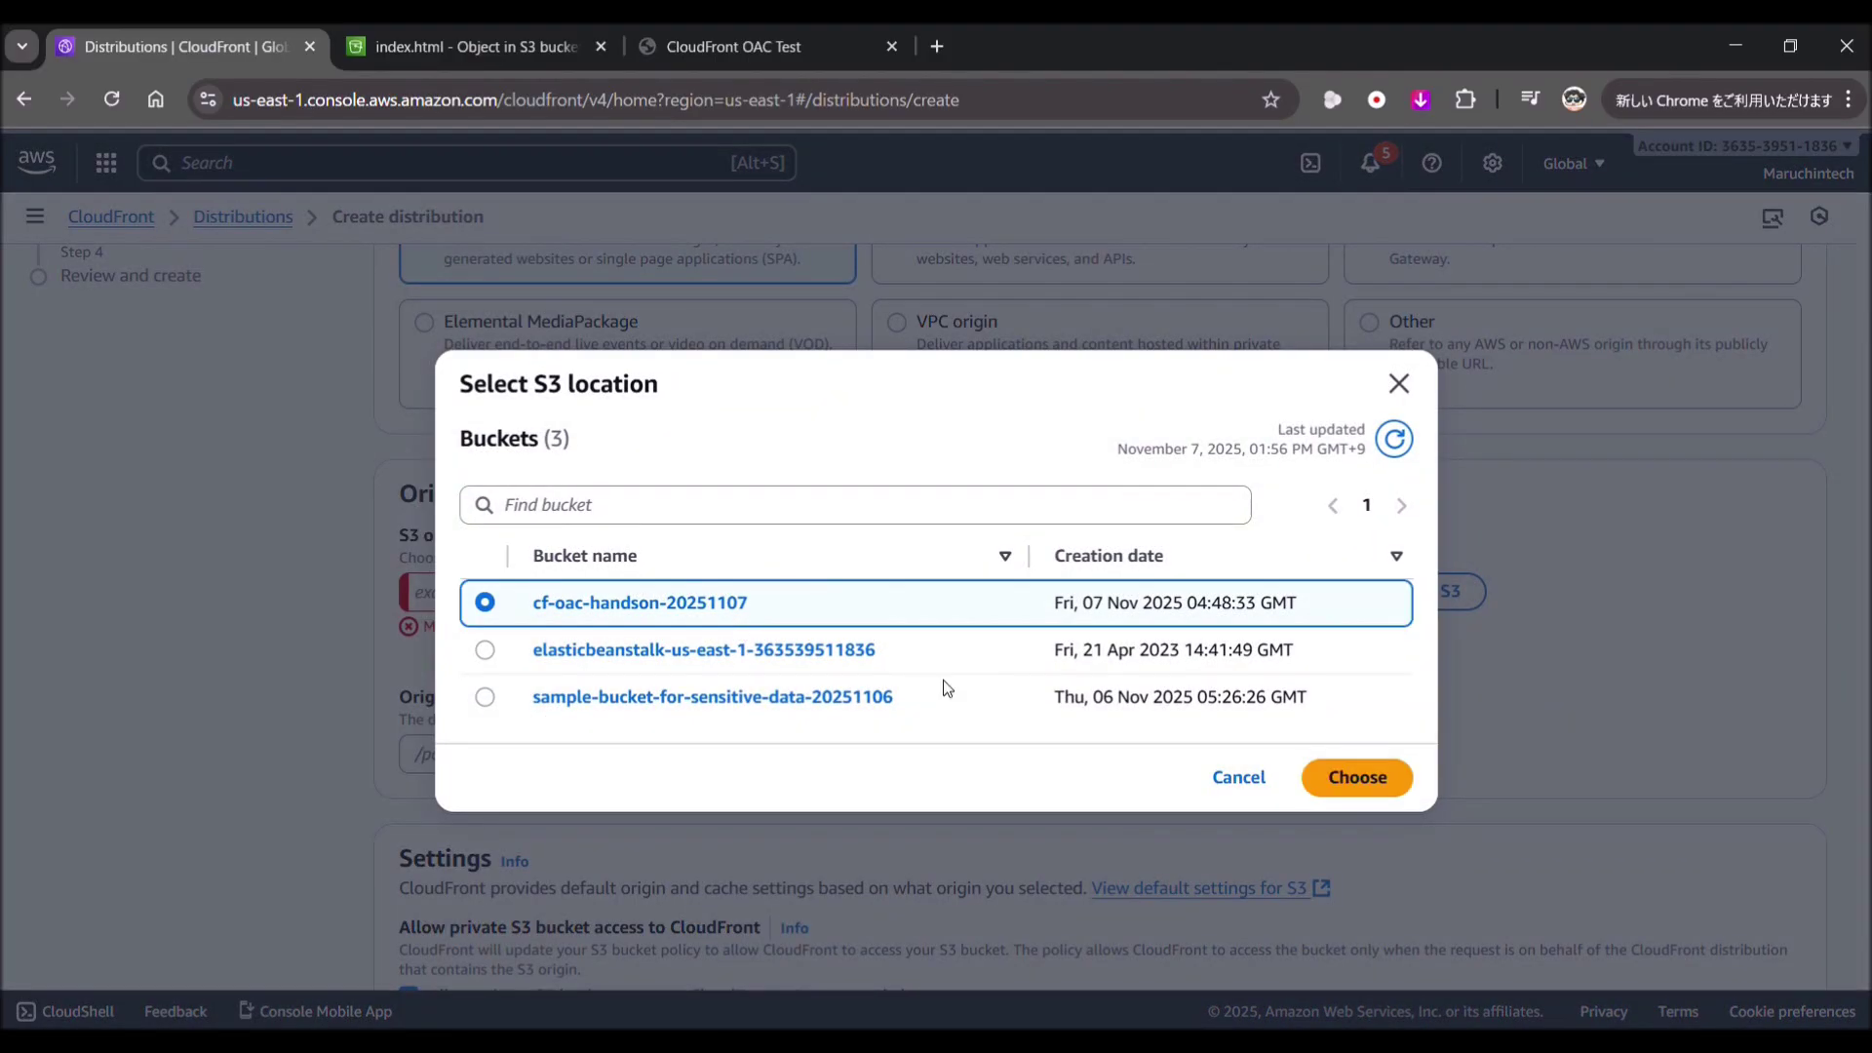
left_click(1360, 785)
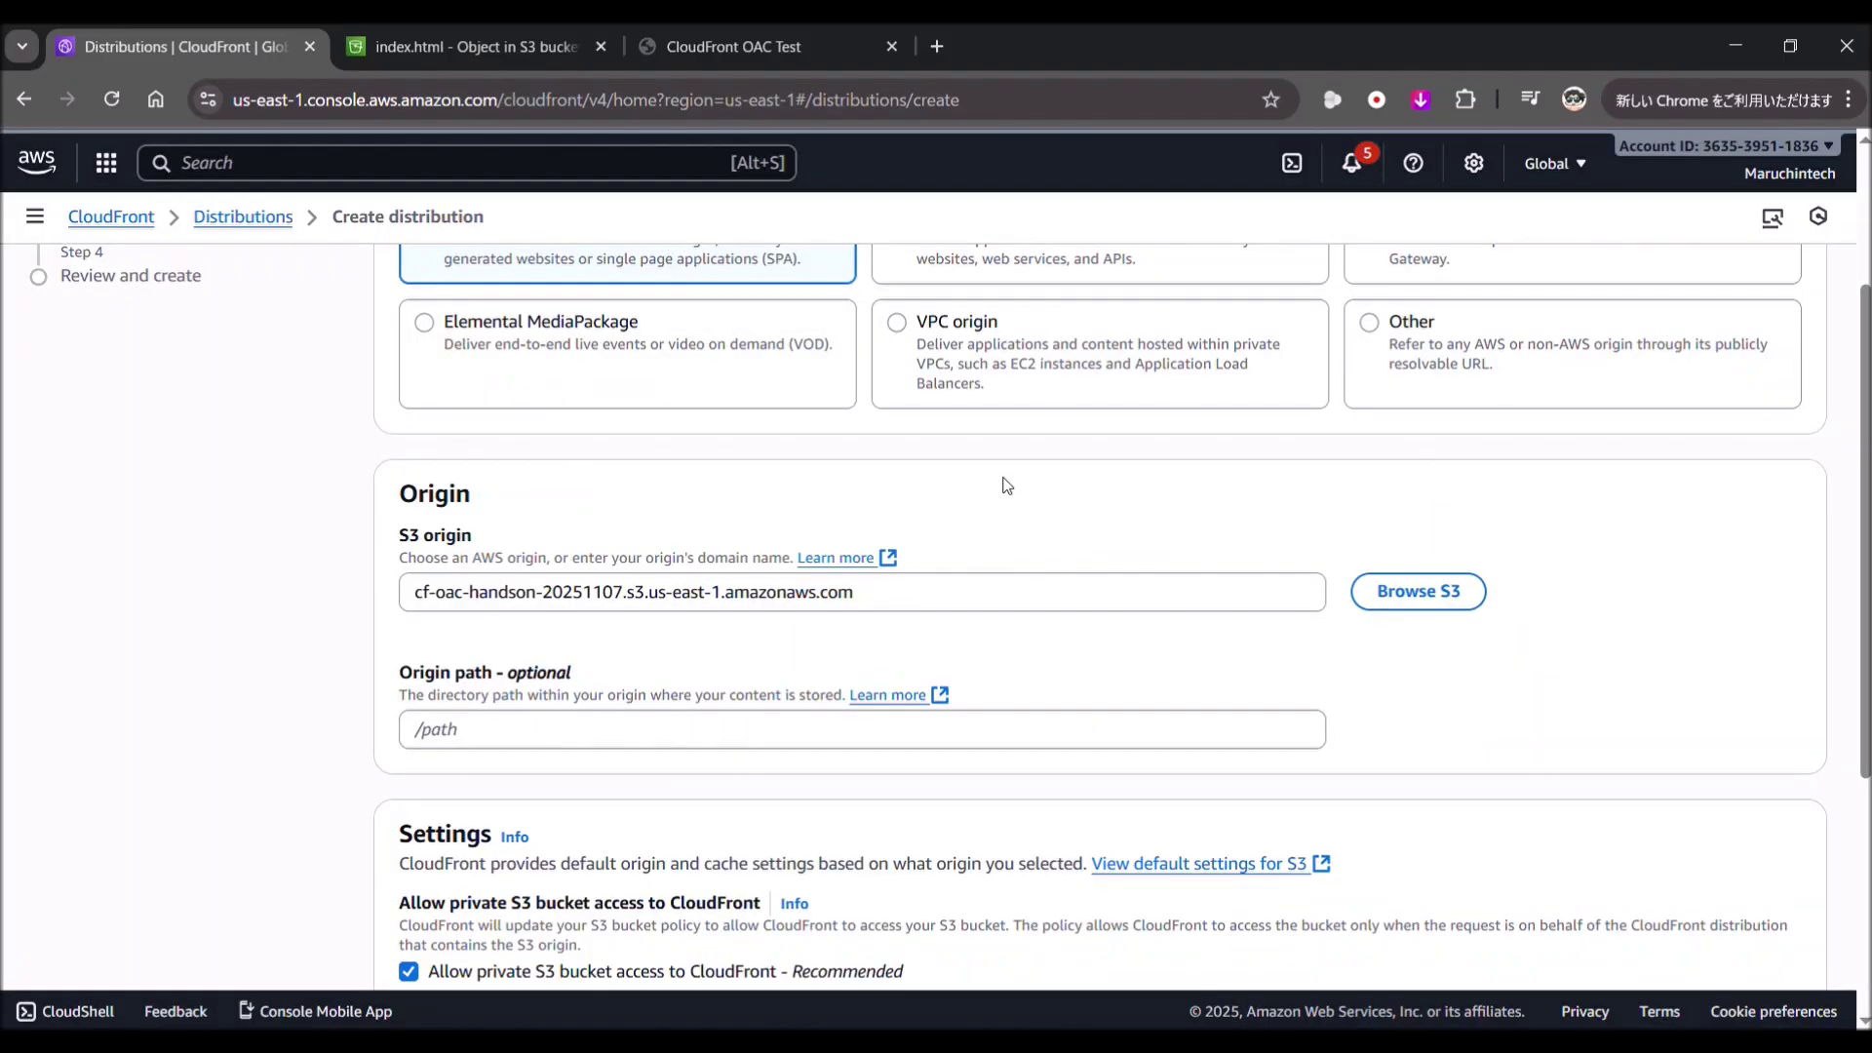
scroll(897, 470, "down", 4)
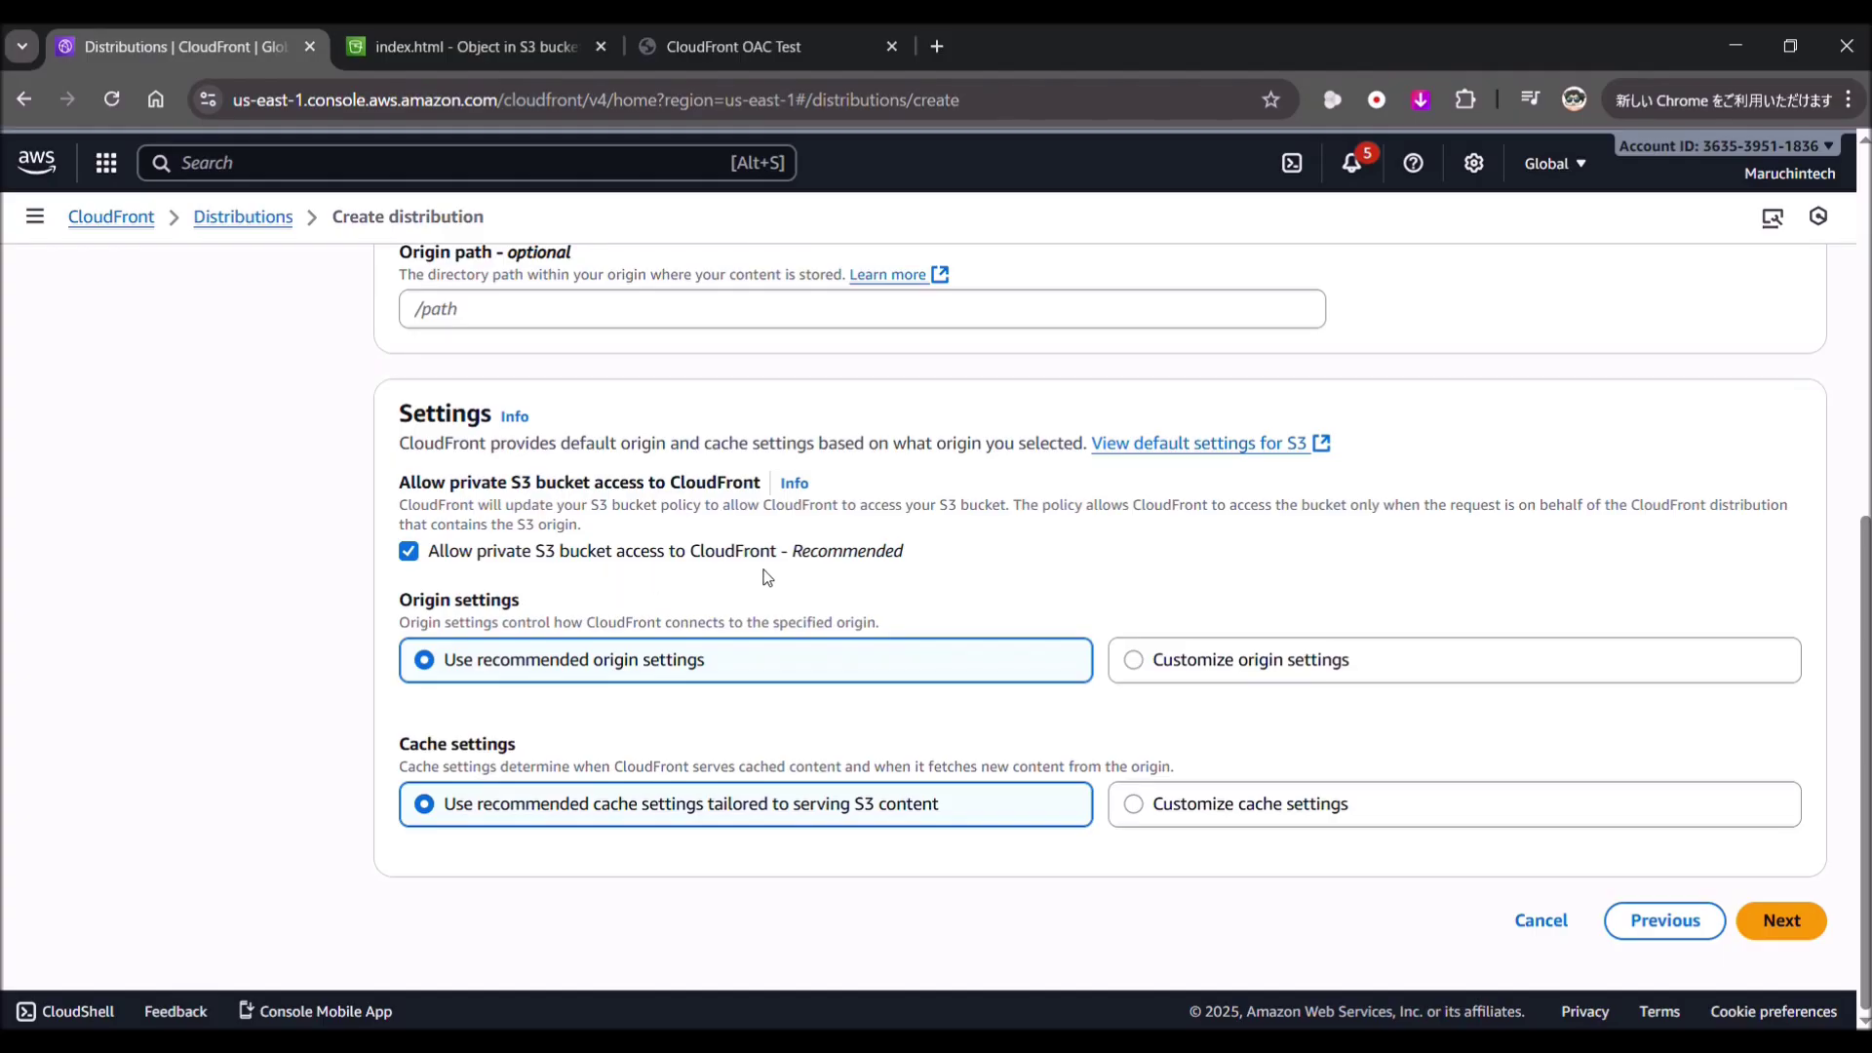
mouse_move(902, 554)
left_mouse_down()
mouse_move(687, 570)
mouse_move(889, 548)
left_mouse_up()
left_click(1788, 925)
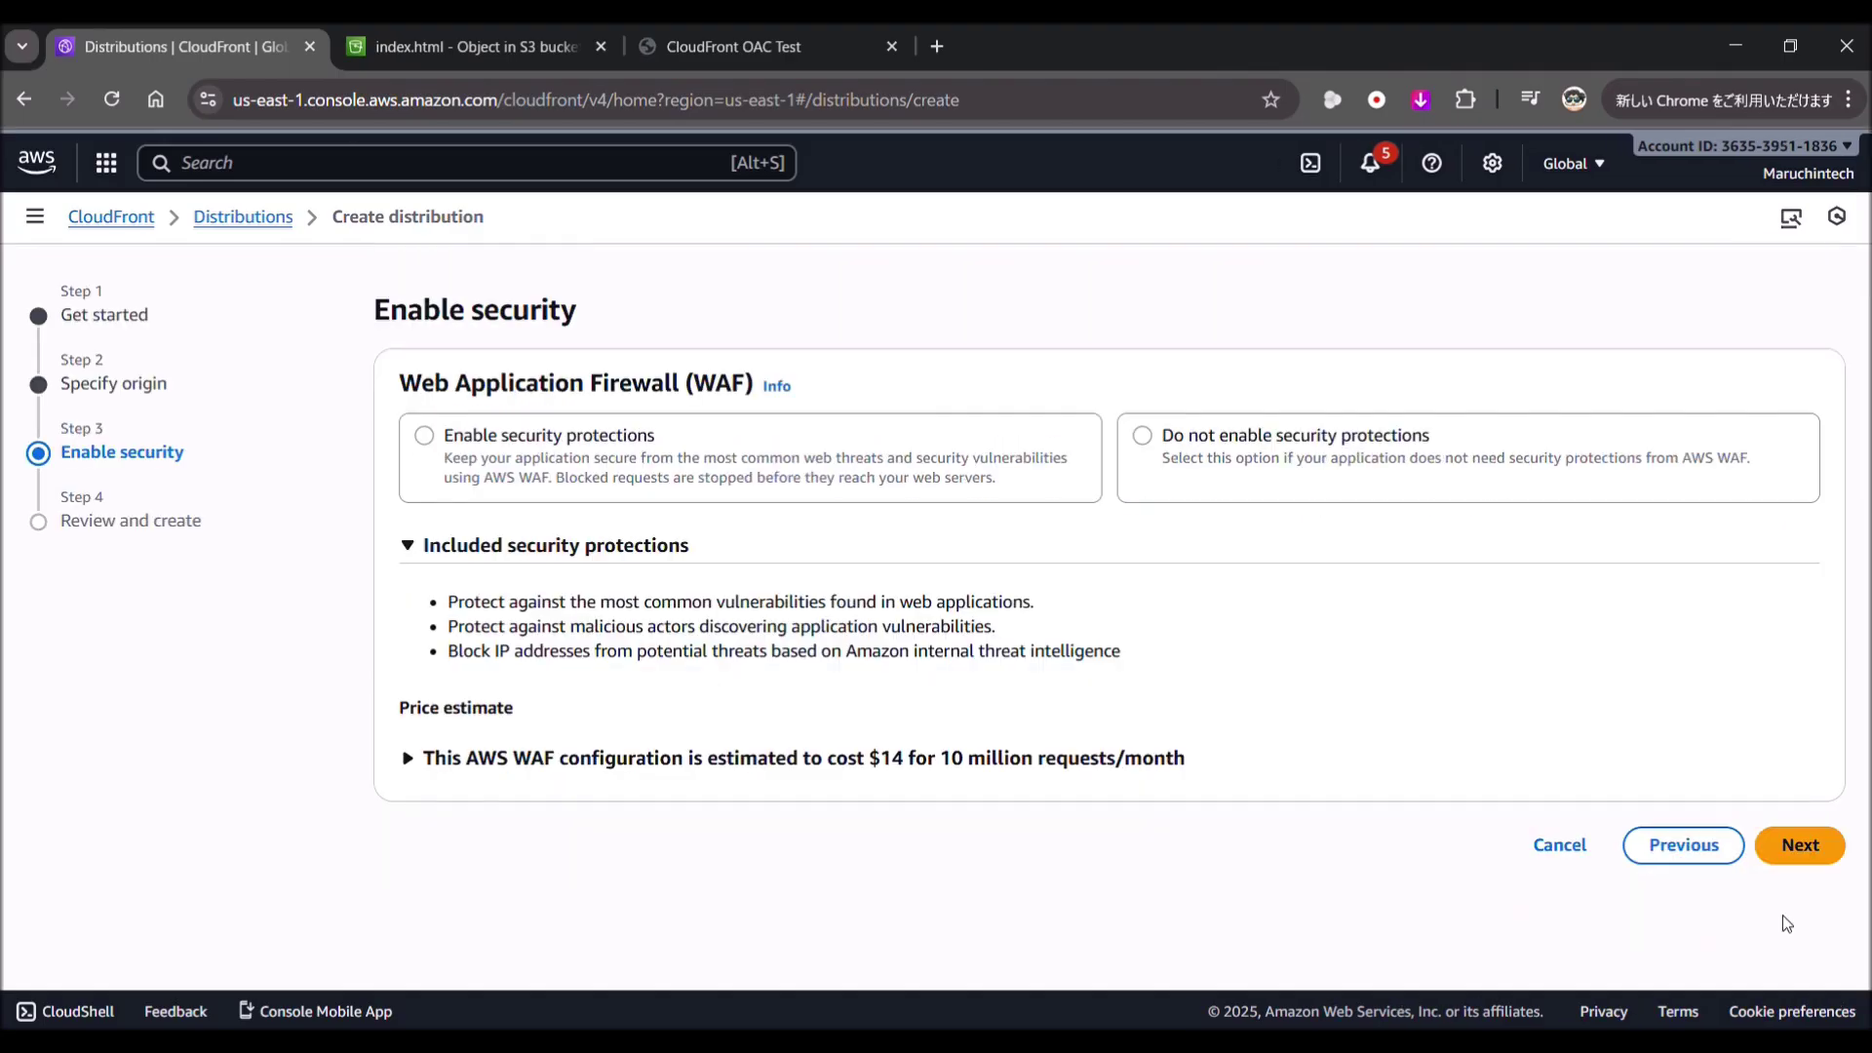
Step: Choose not to enable WAF security protections, review the configuration and create the distribution
left_click(1158, 443)
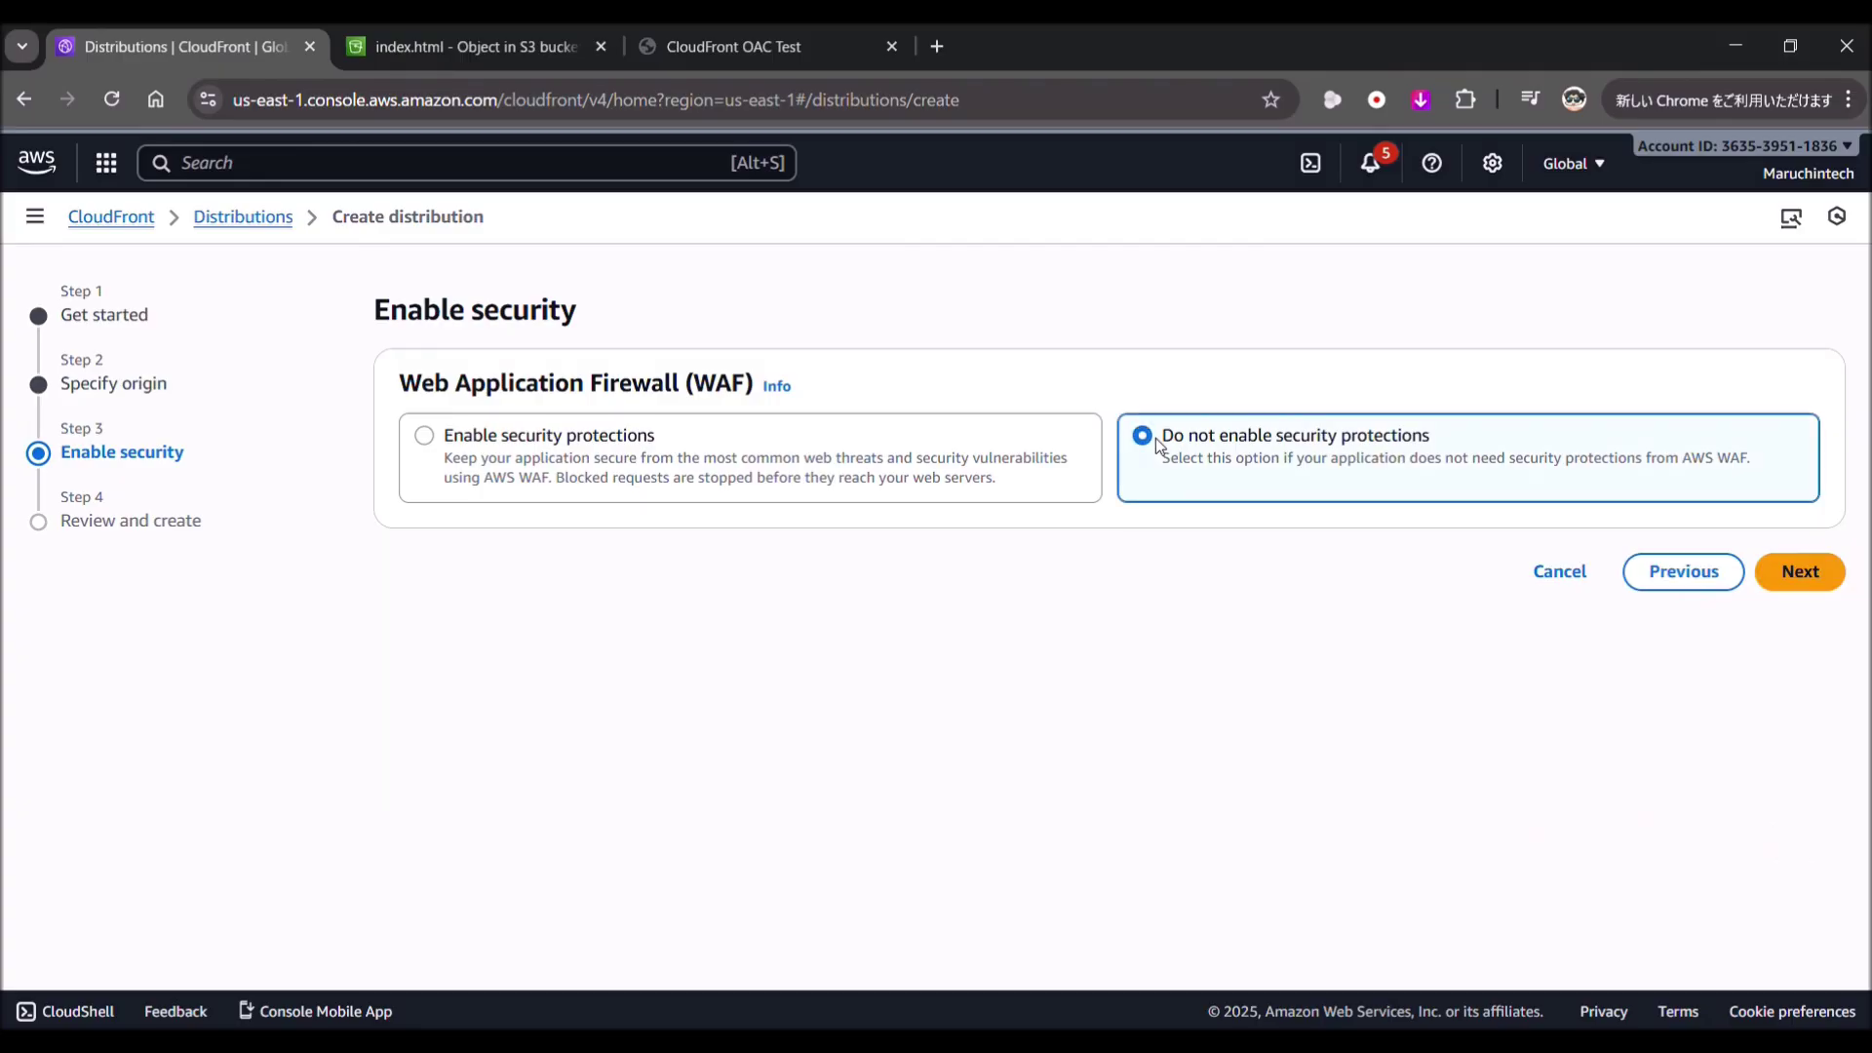
left_click(1792, 575)
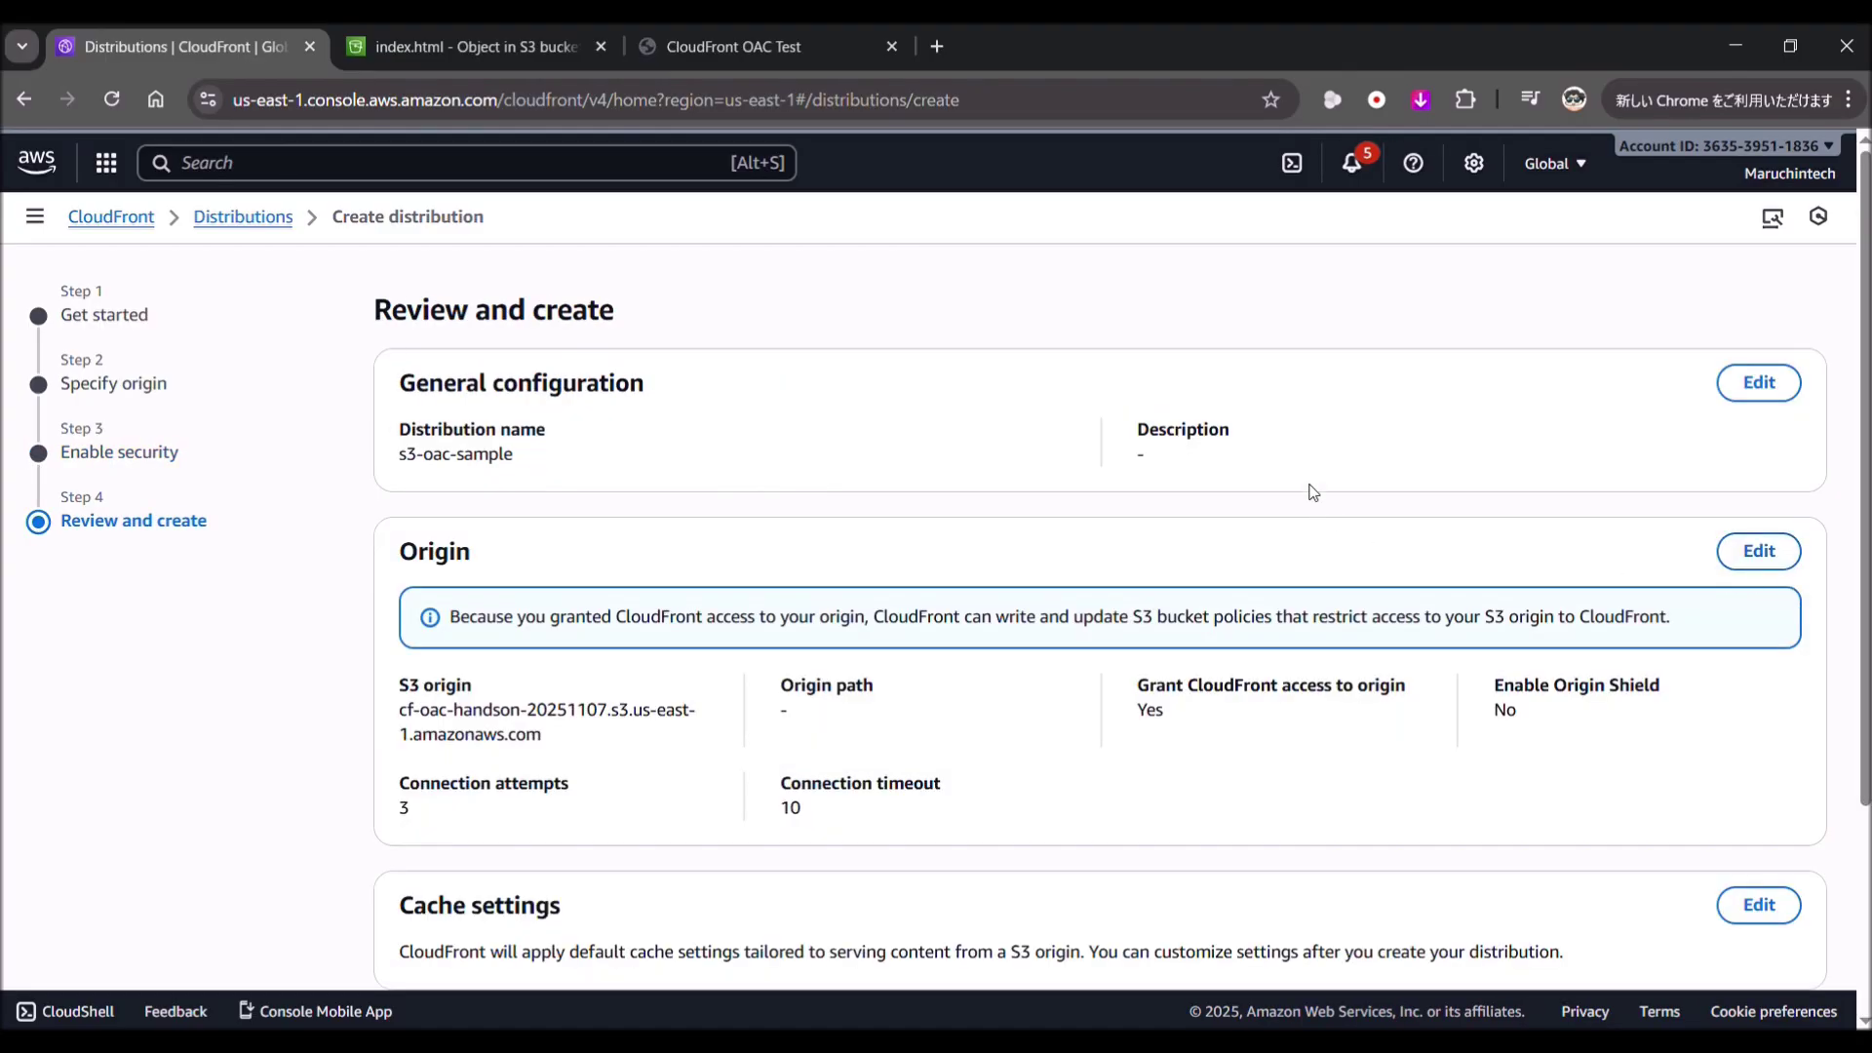
scroll(1447, 507, "down", 3)
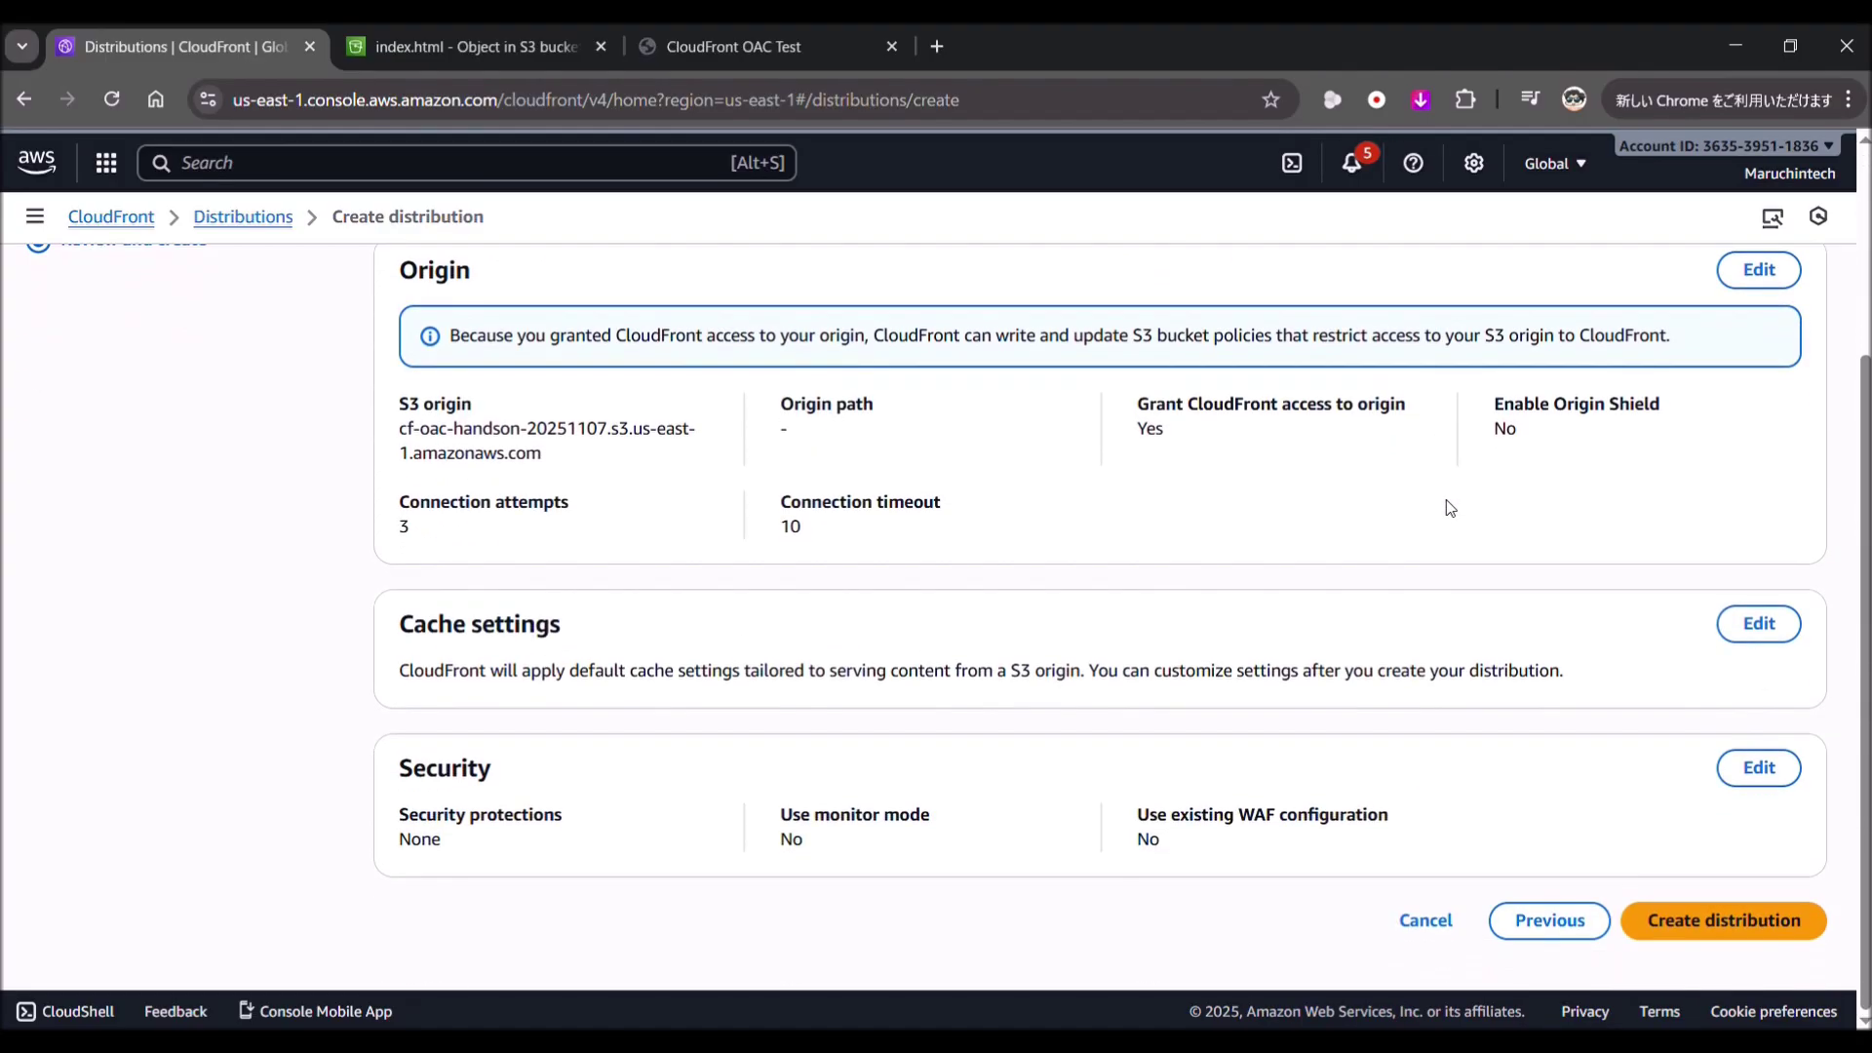
left_click(1770, 936)
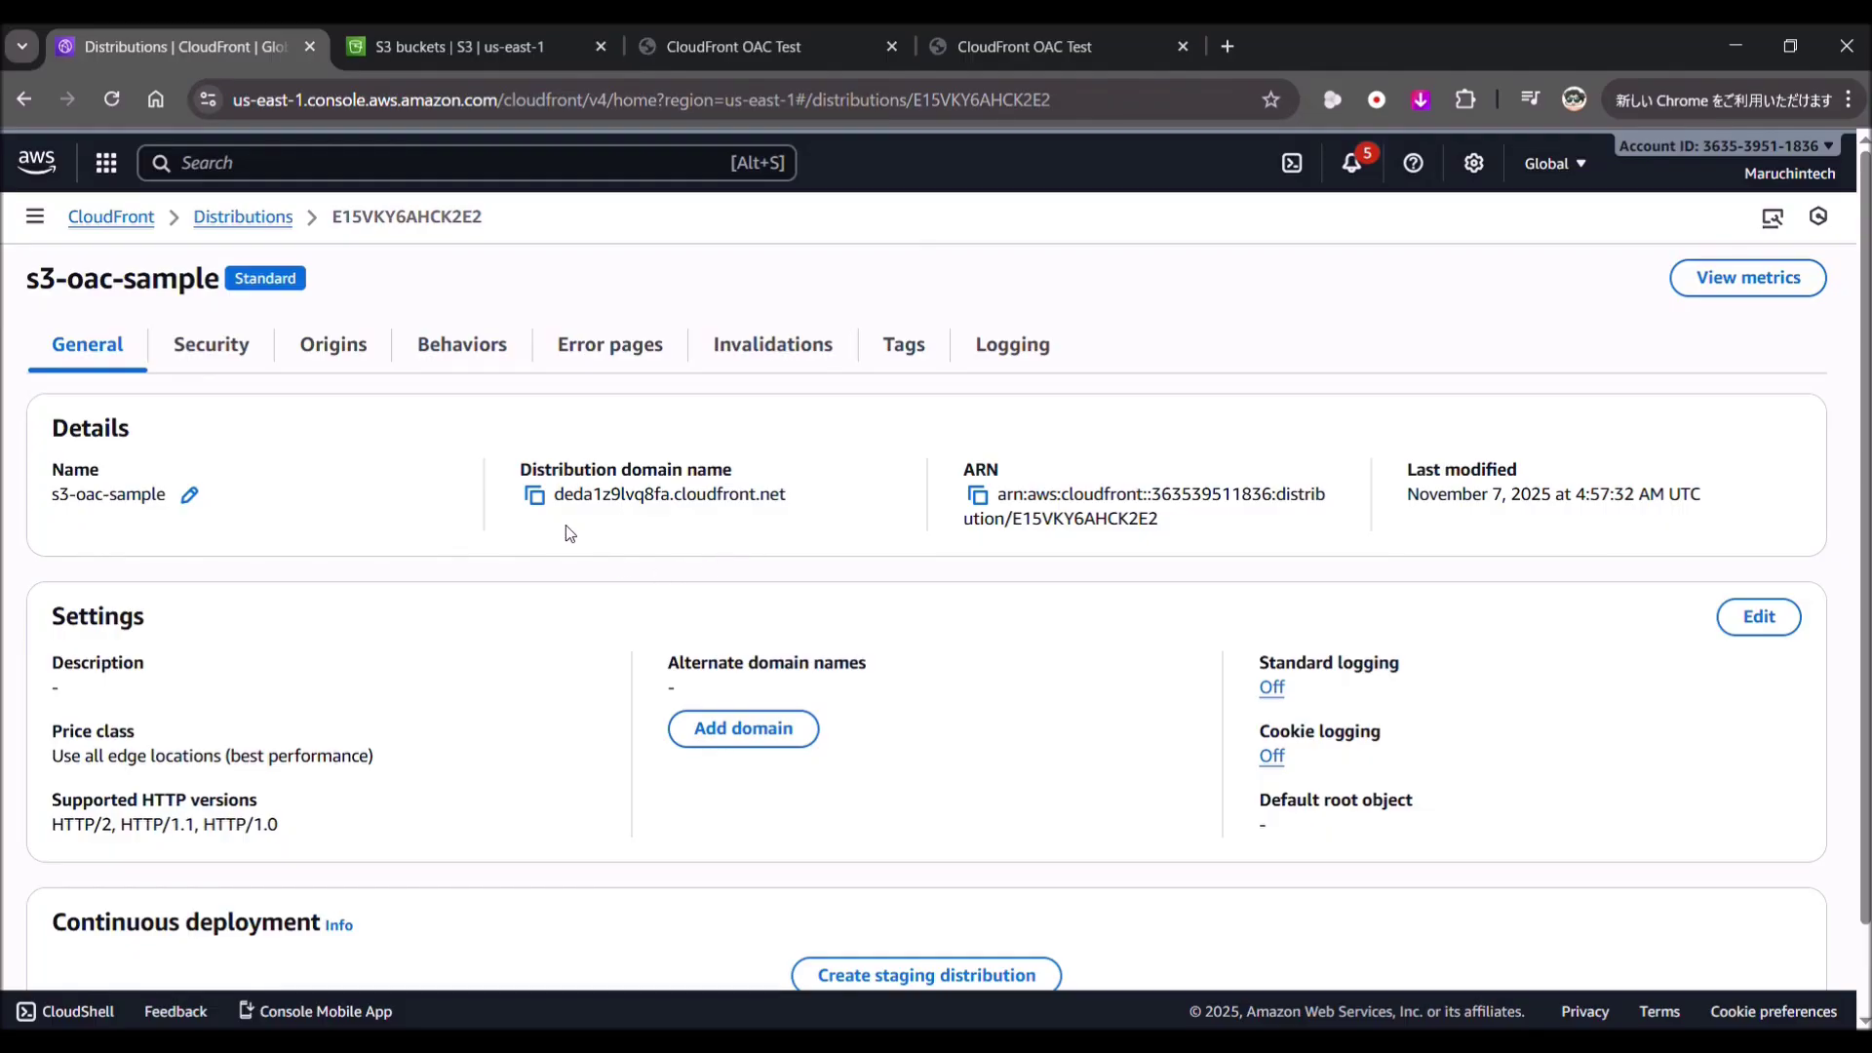
Step: Copy the s3-oac-sample distribution's domain name and view the index.html page served through CloudFront
left_click(536, 496)
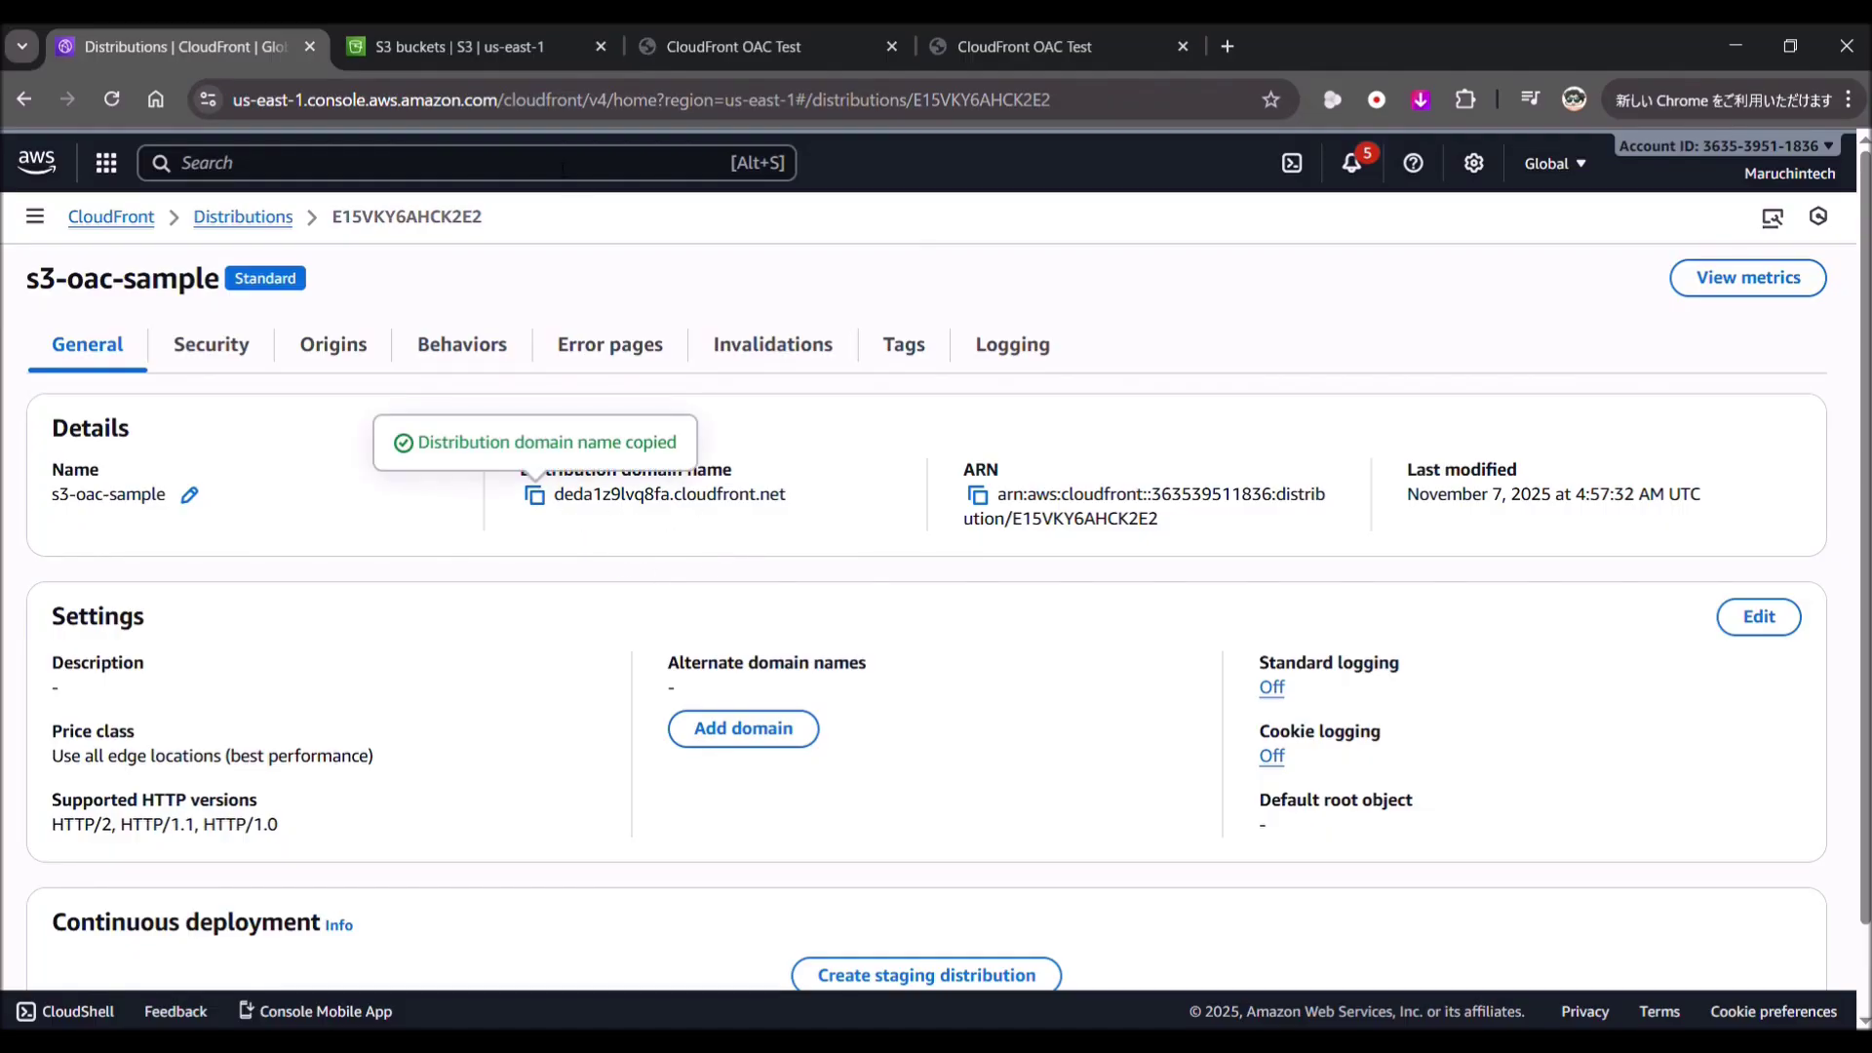
left_click(676, 39)
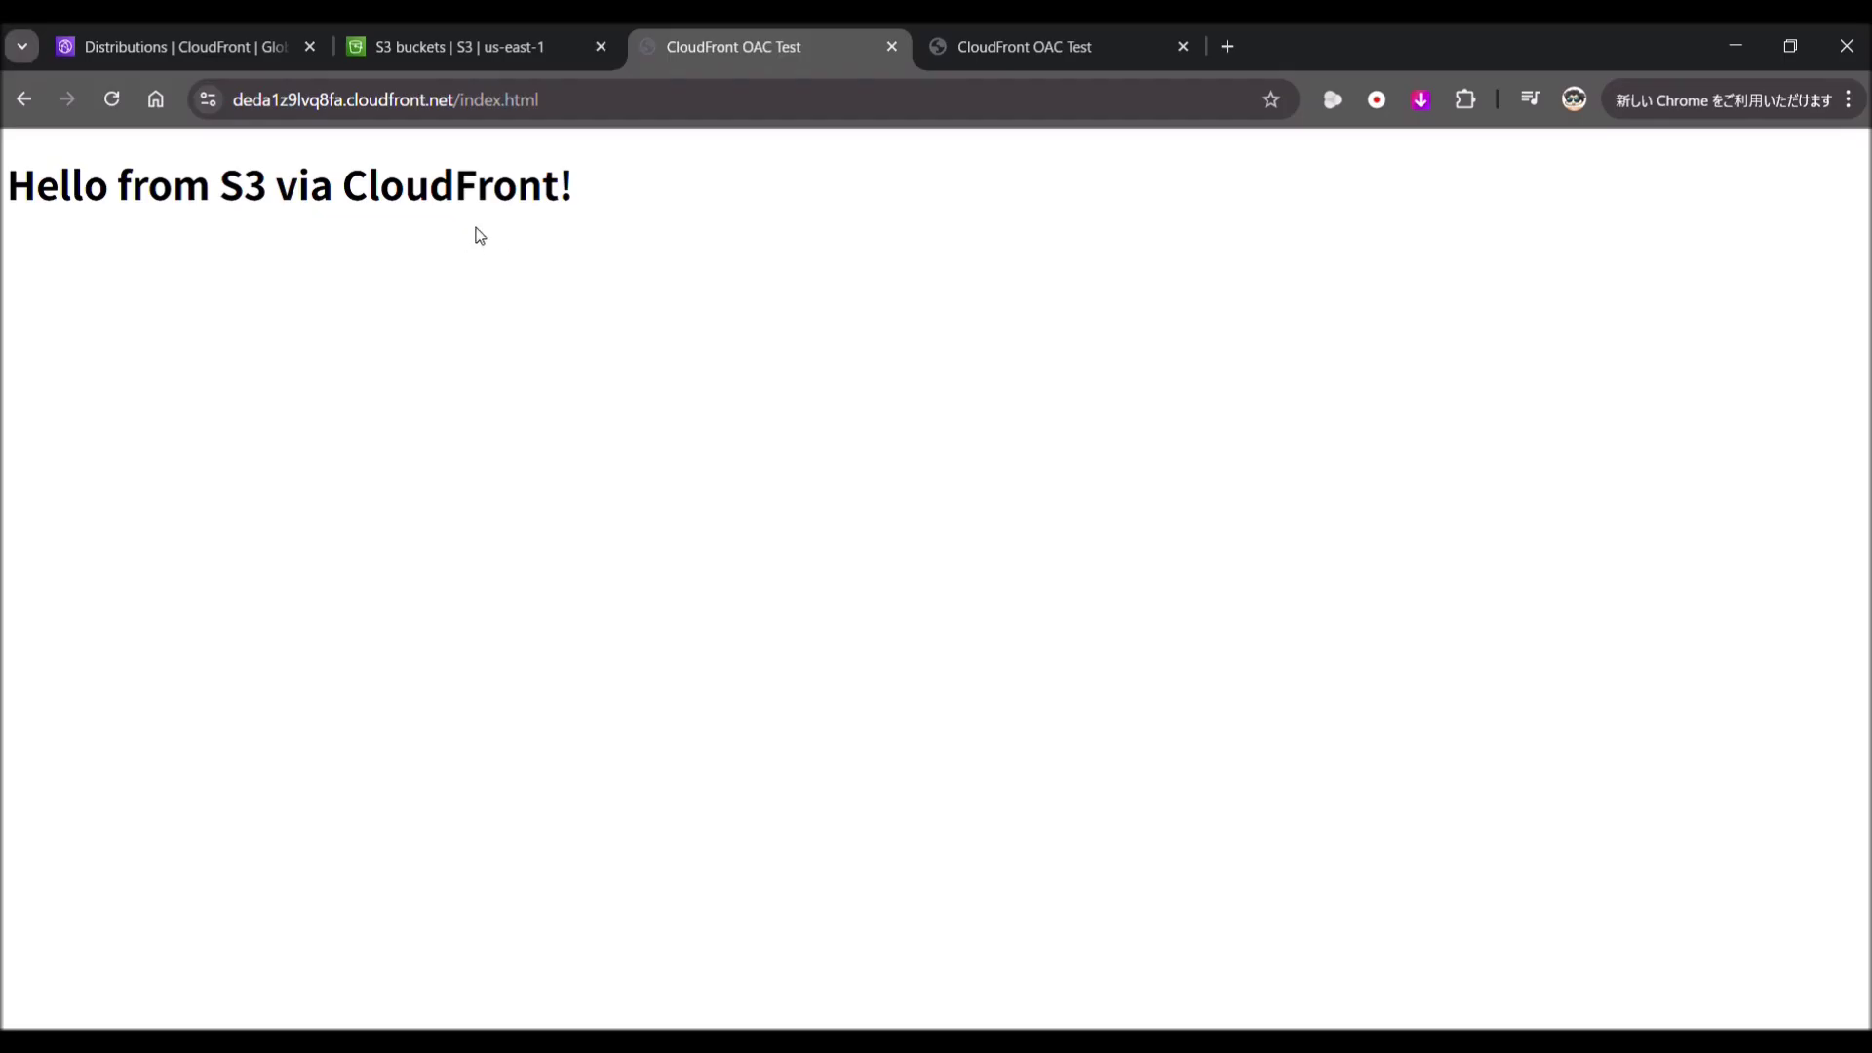
Step: Examine the bucket policy in the cf-oac-handson-20251107 bucket's permissions, highlighting the Principal entry for the CloudFront service
left_click(476, 20)
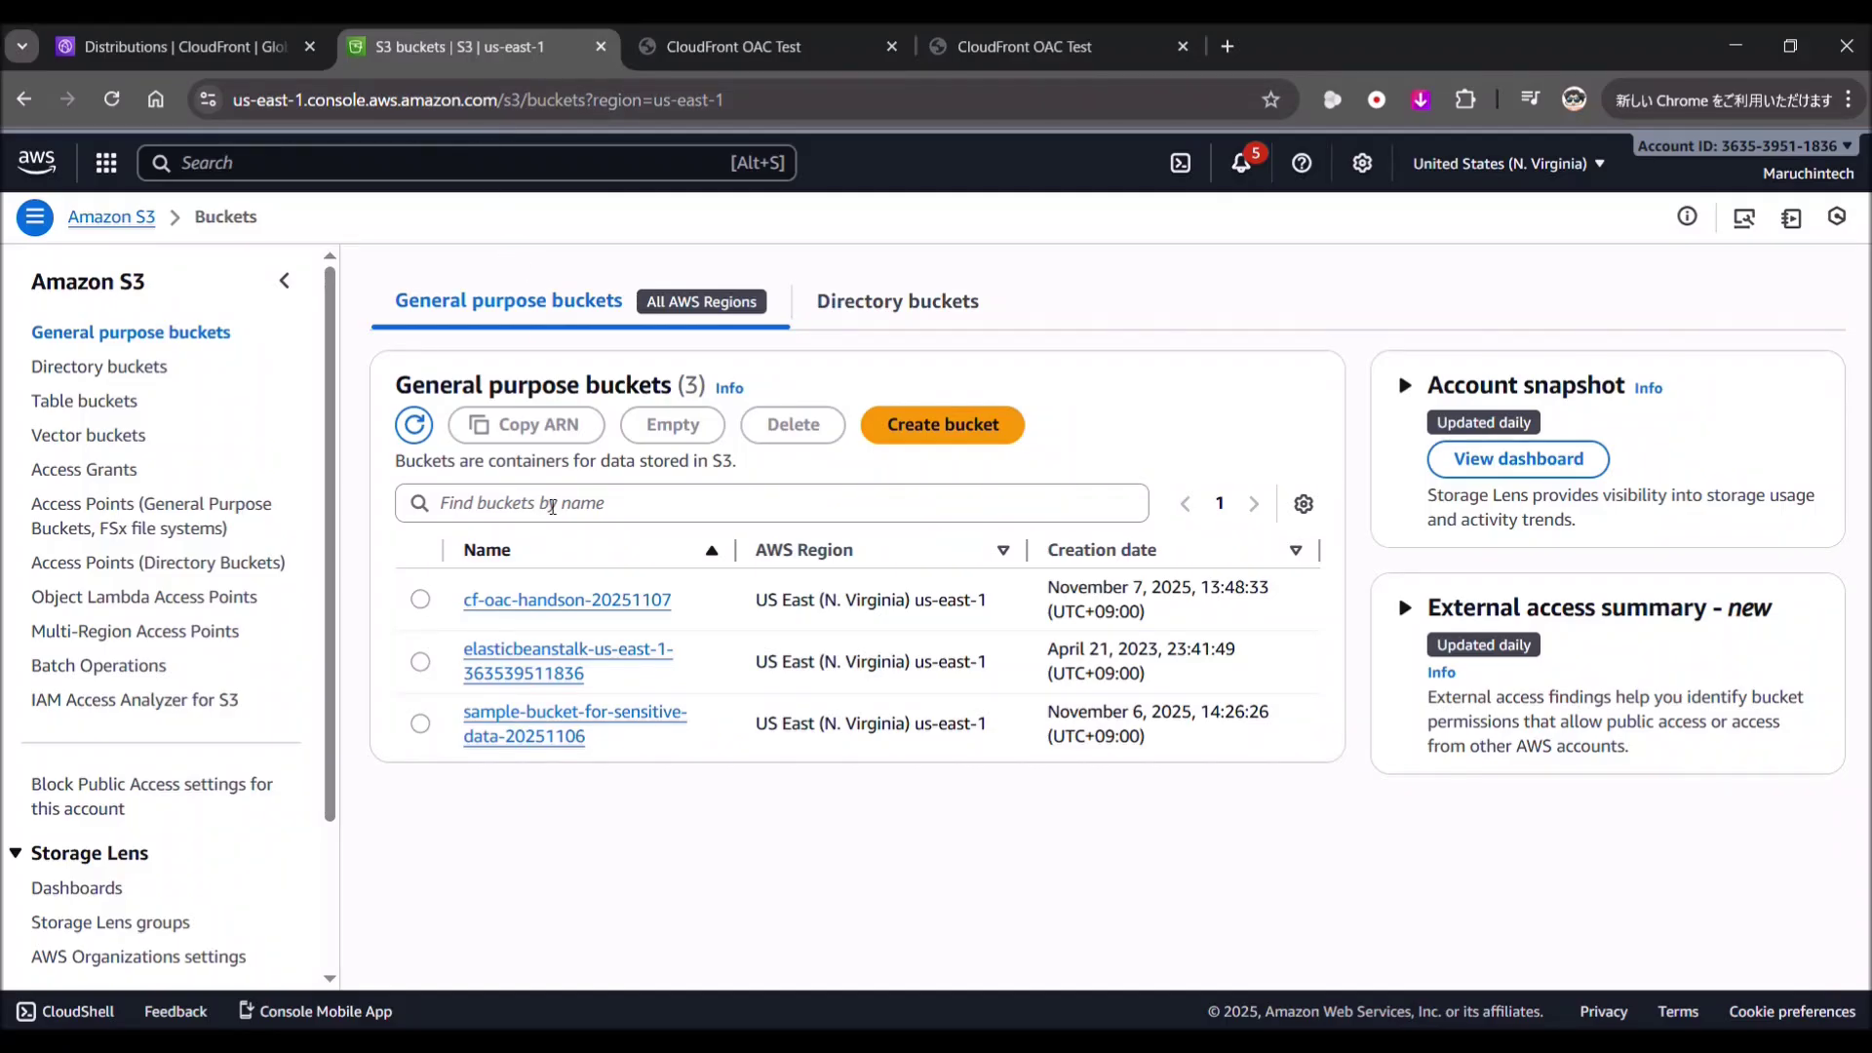
left_click(556, 600)
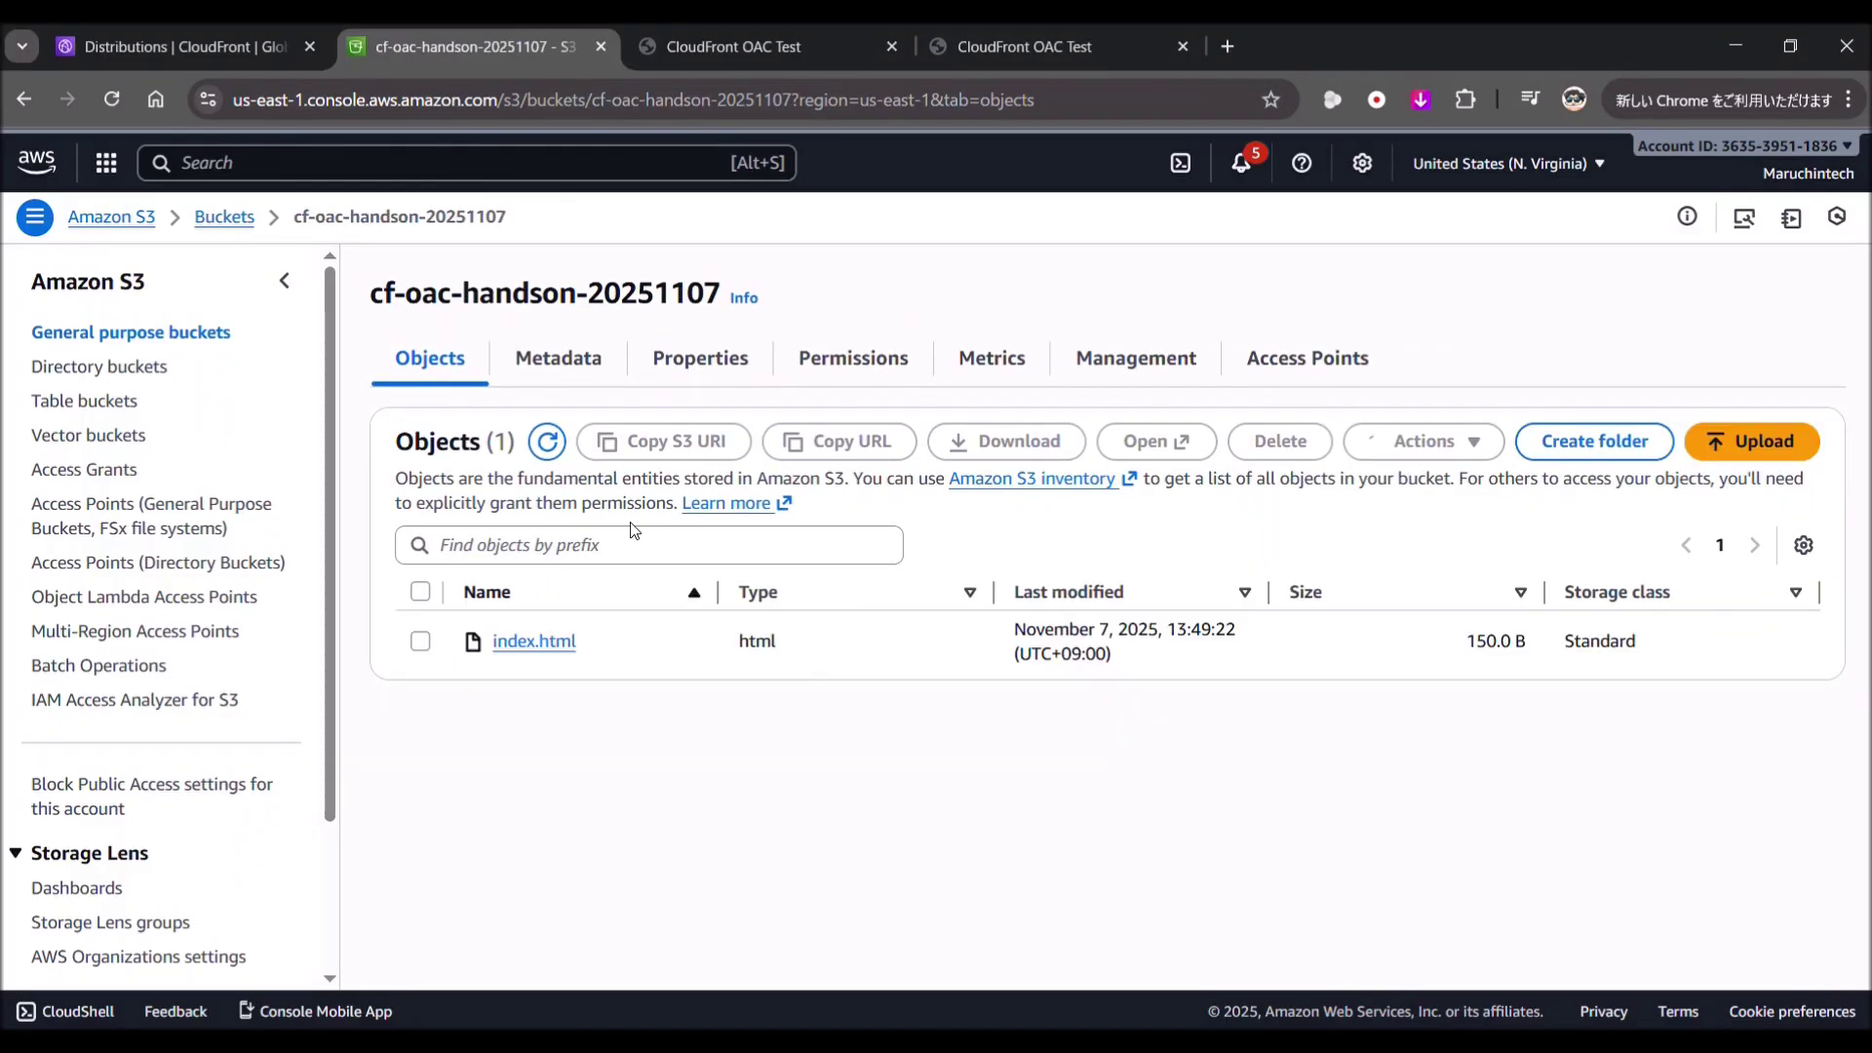
left_click(852, 362)
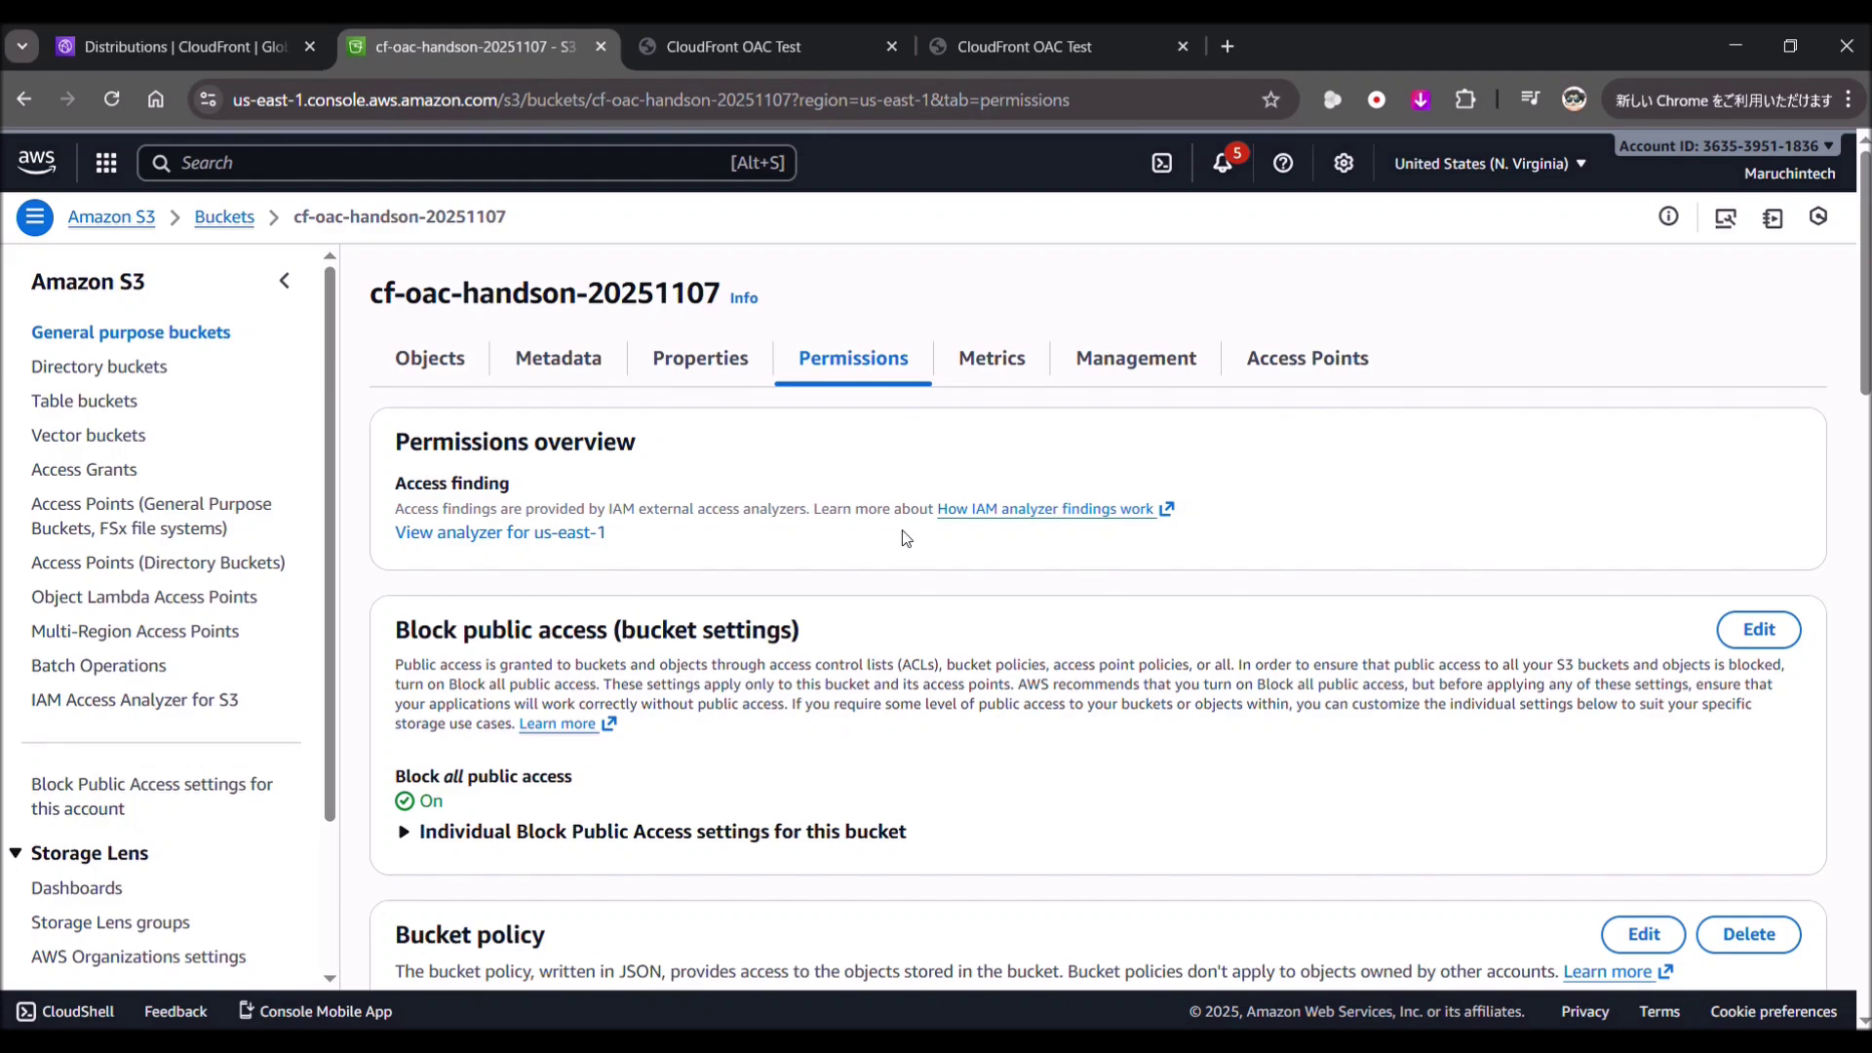
scroll(907, 538, "down", 9)
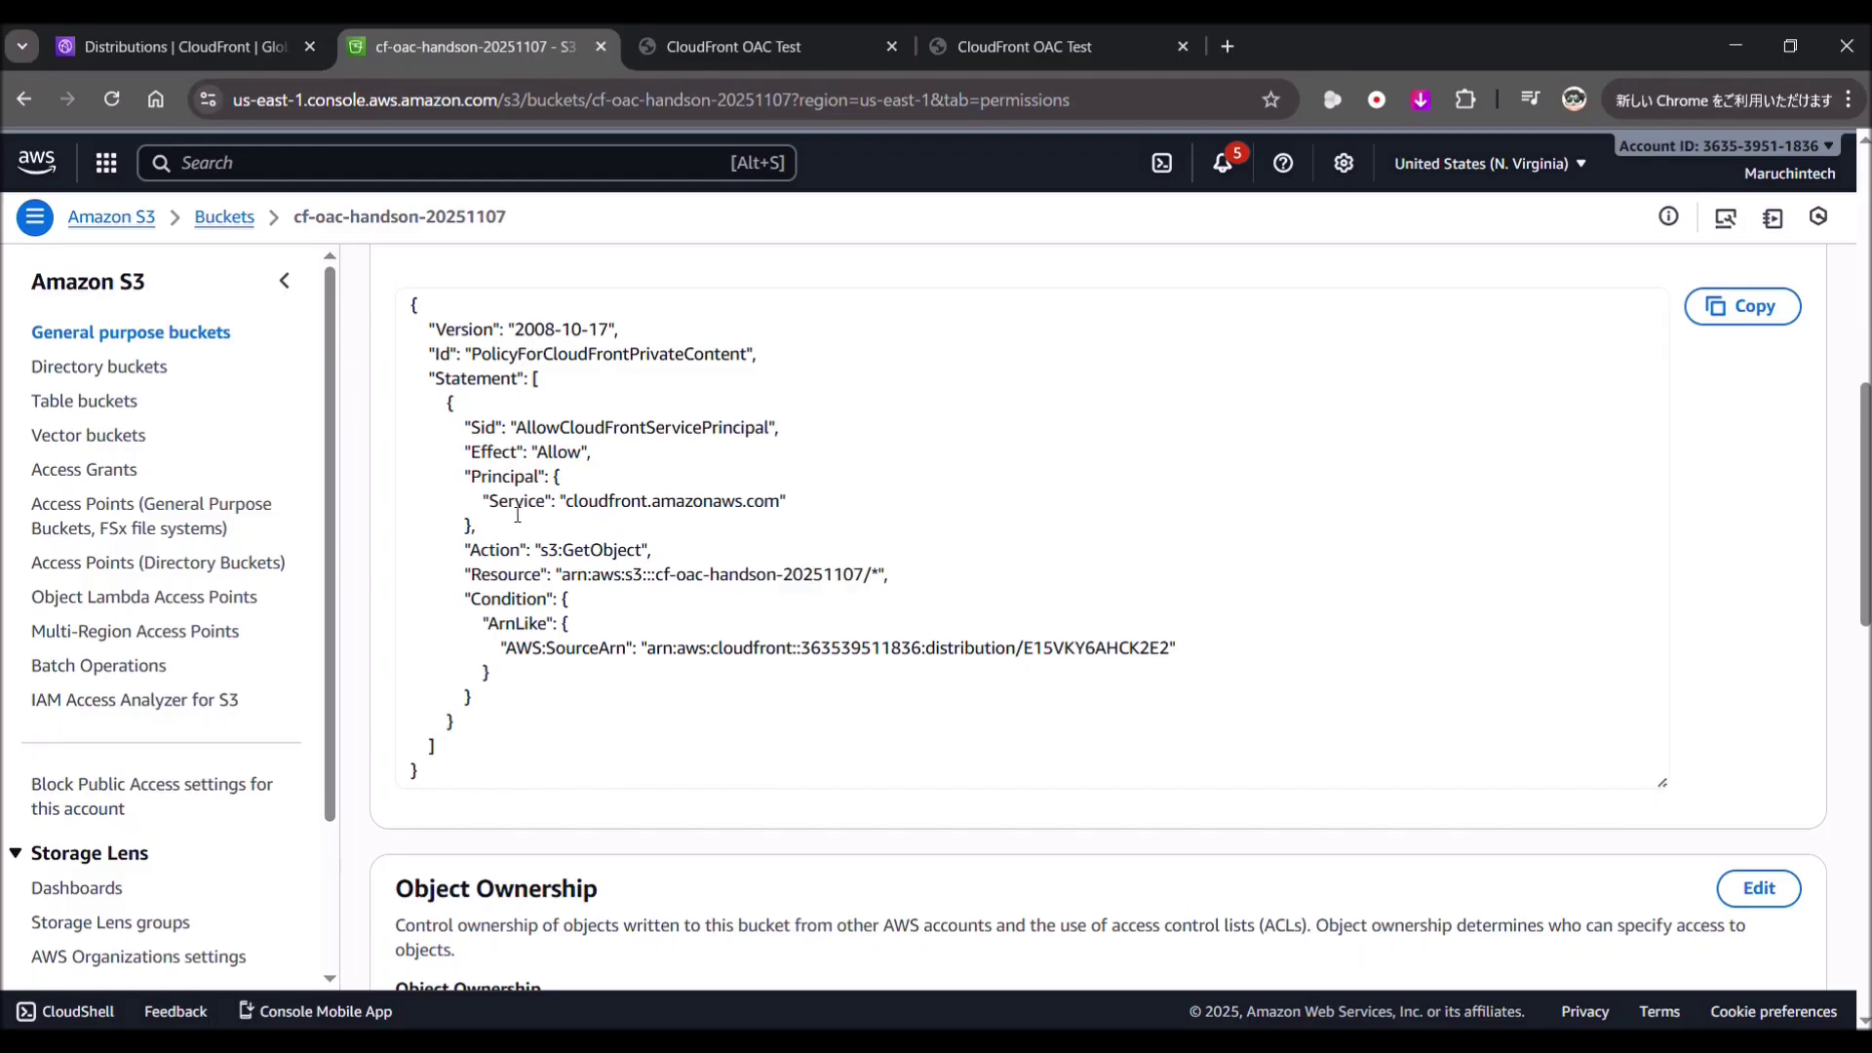
left_click_drag(472, 477, 833, 512)
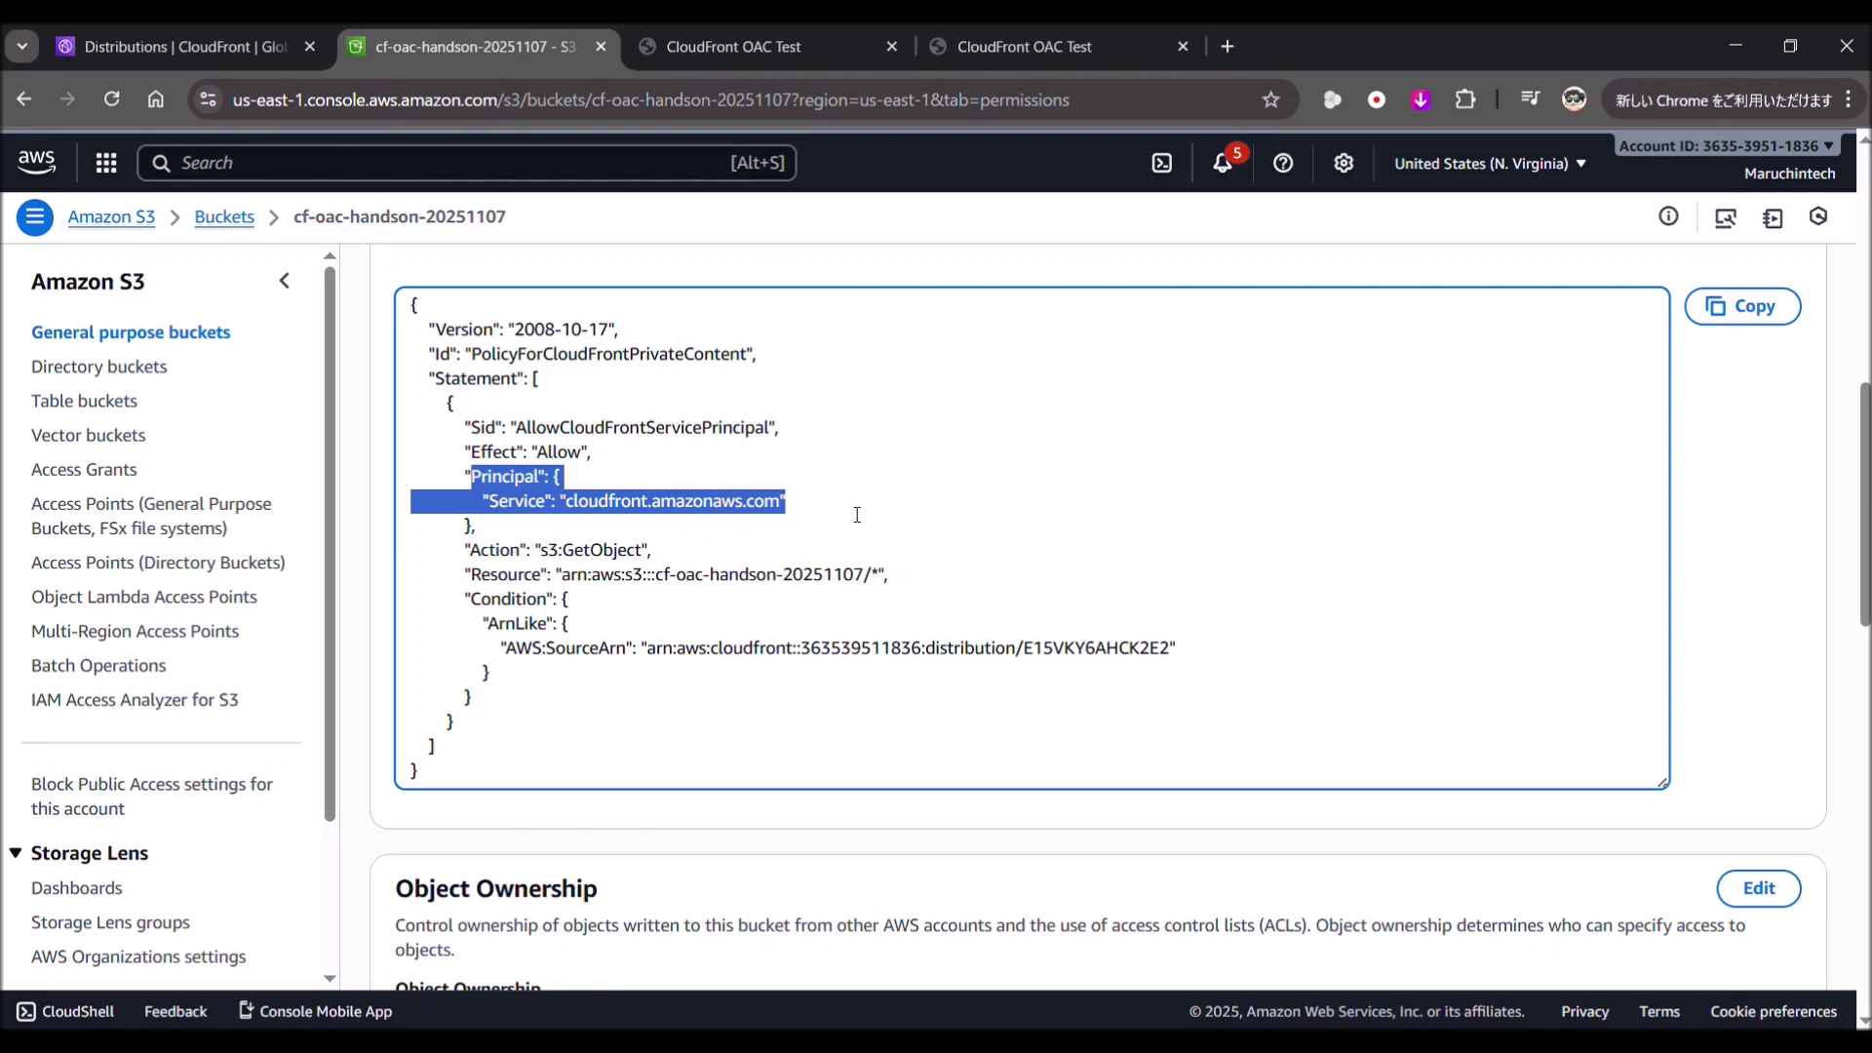
Step: Return to the CloudFront distributions list and select the cf-oac-handson-20251107 bucket in the S3 bucket list
left_click(185, 46)
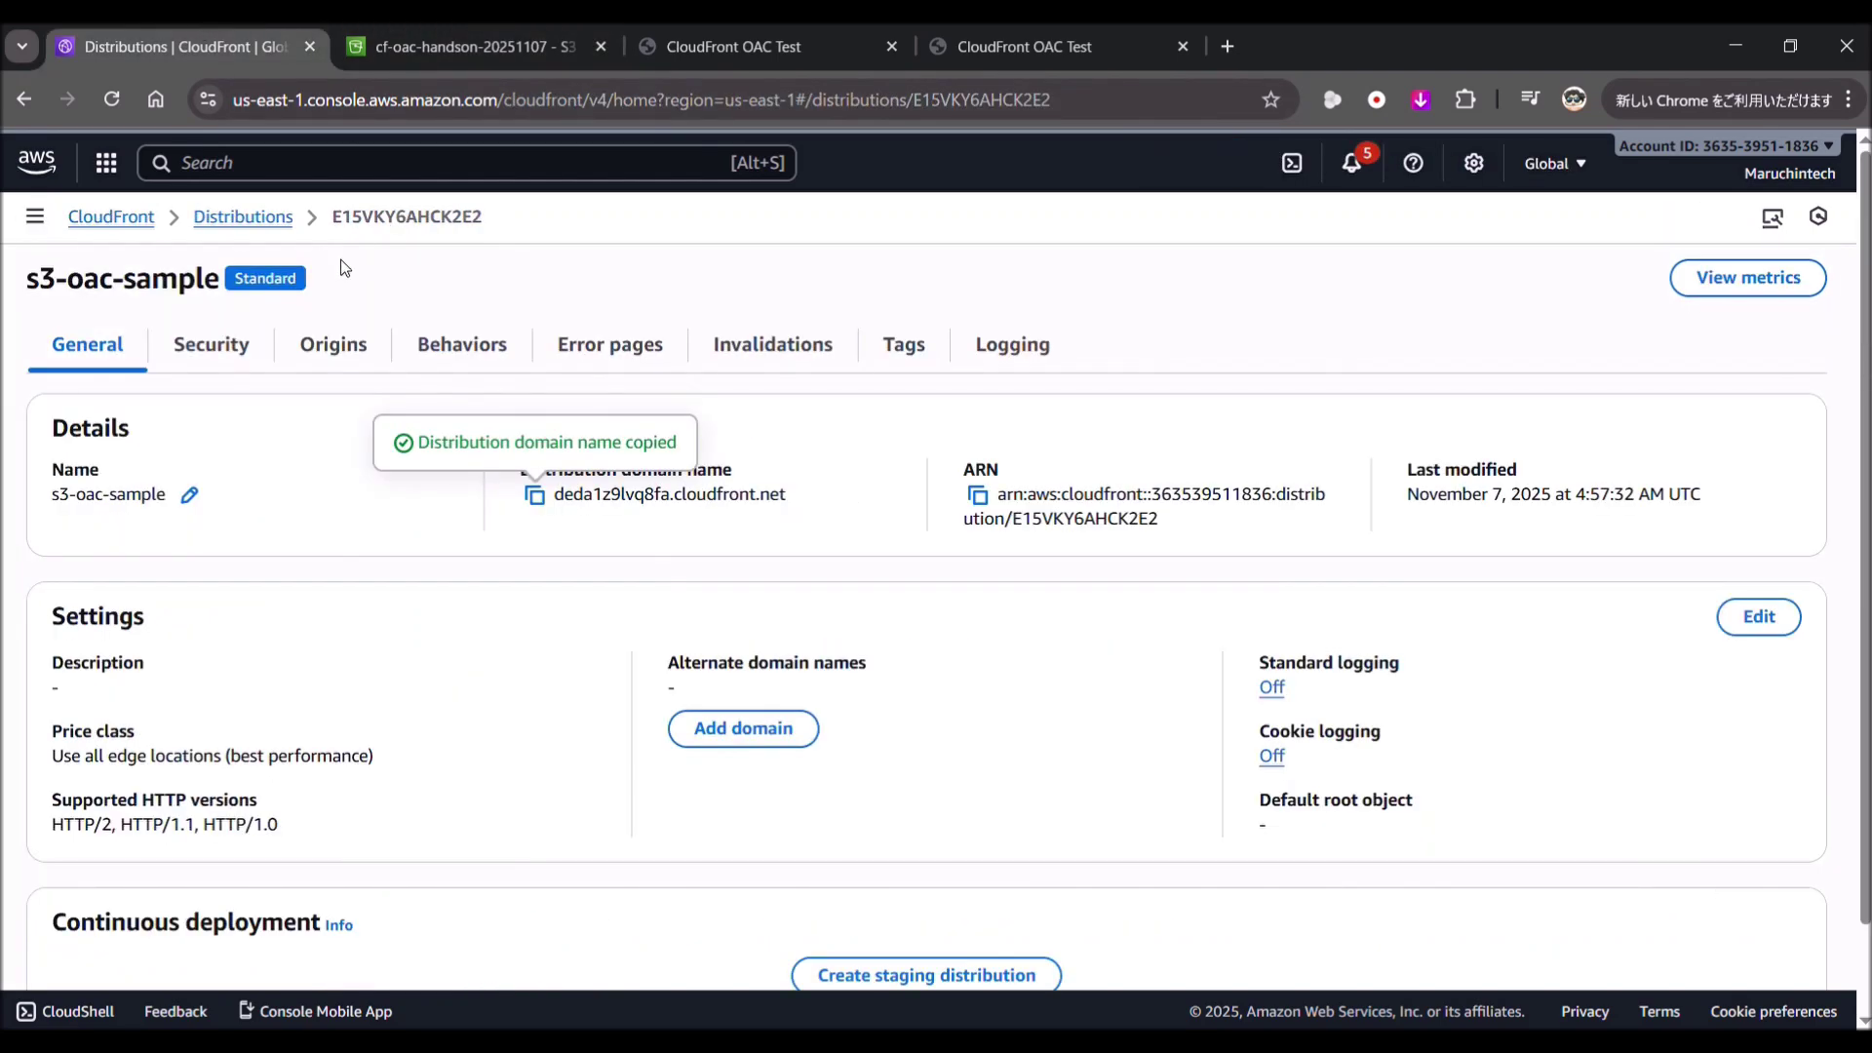
left_click(243, 216)
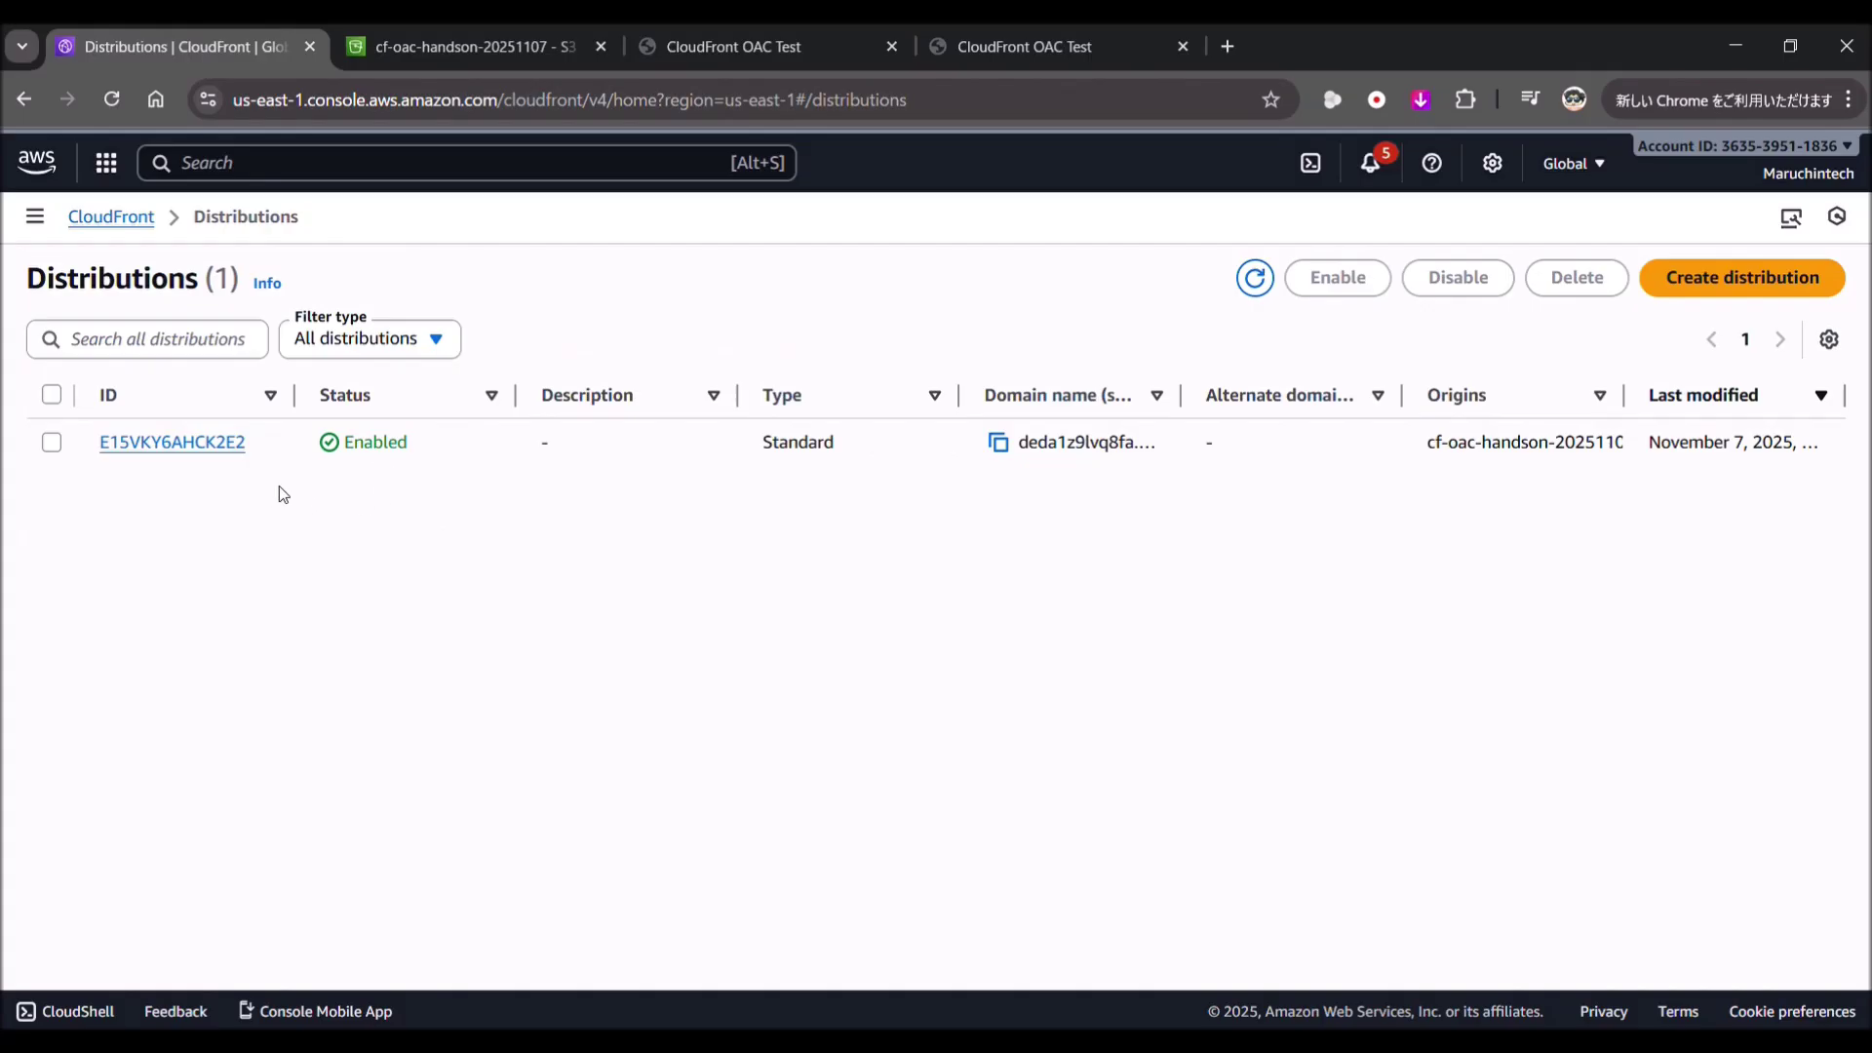
left_click(458, 46)
left_click(225, 216)
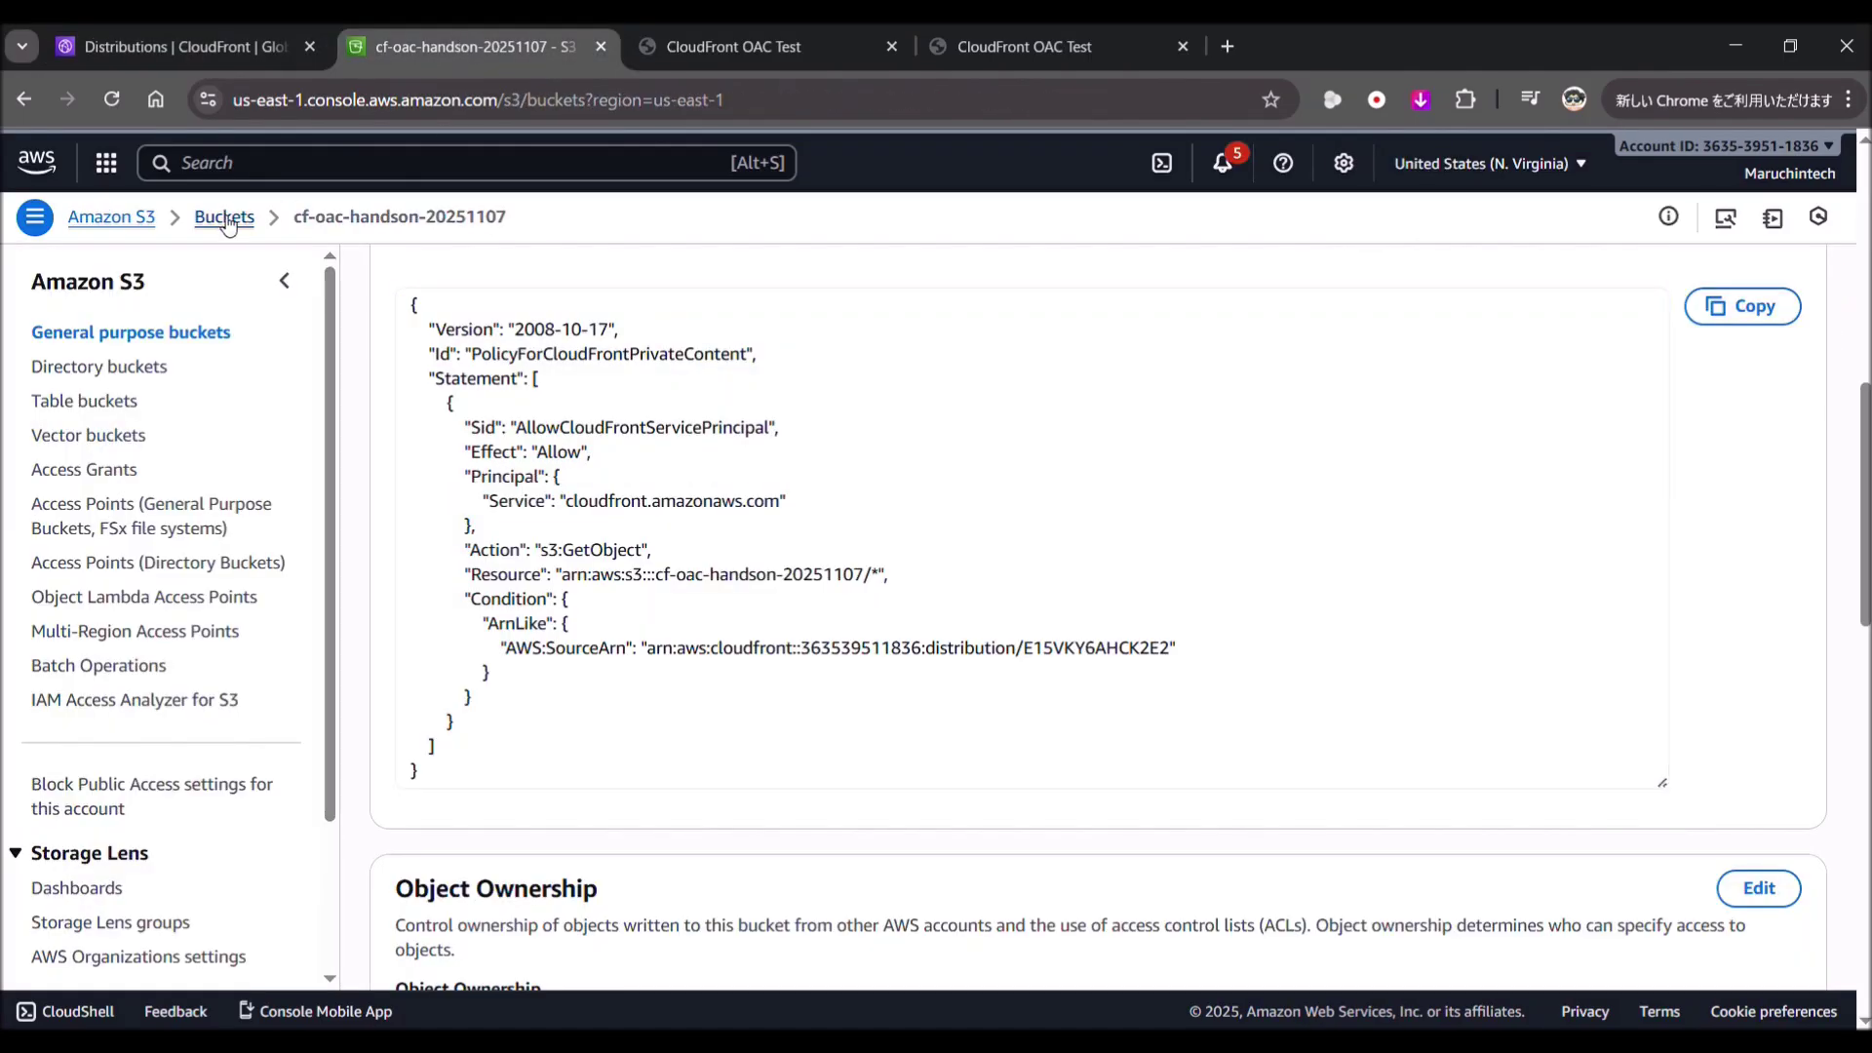
left_click(421, 599)
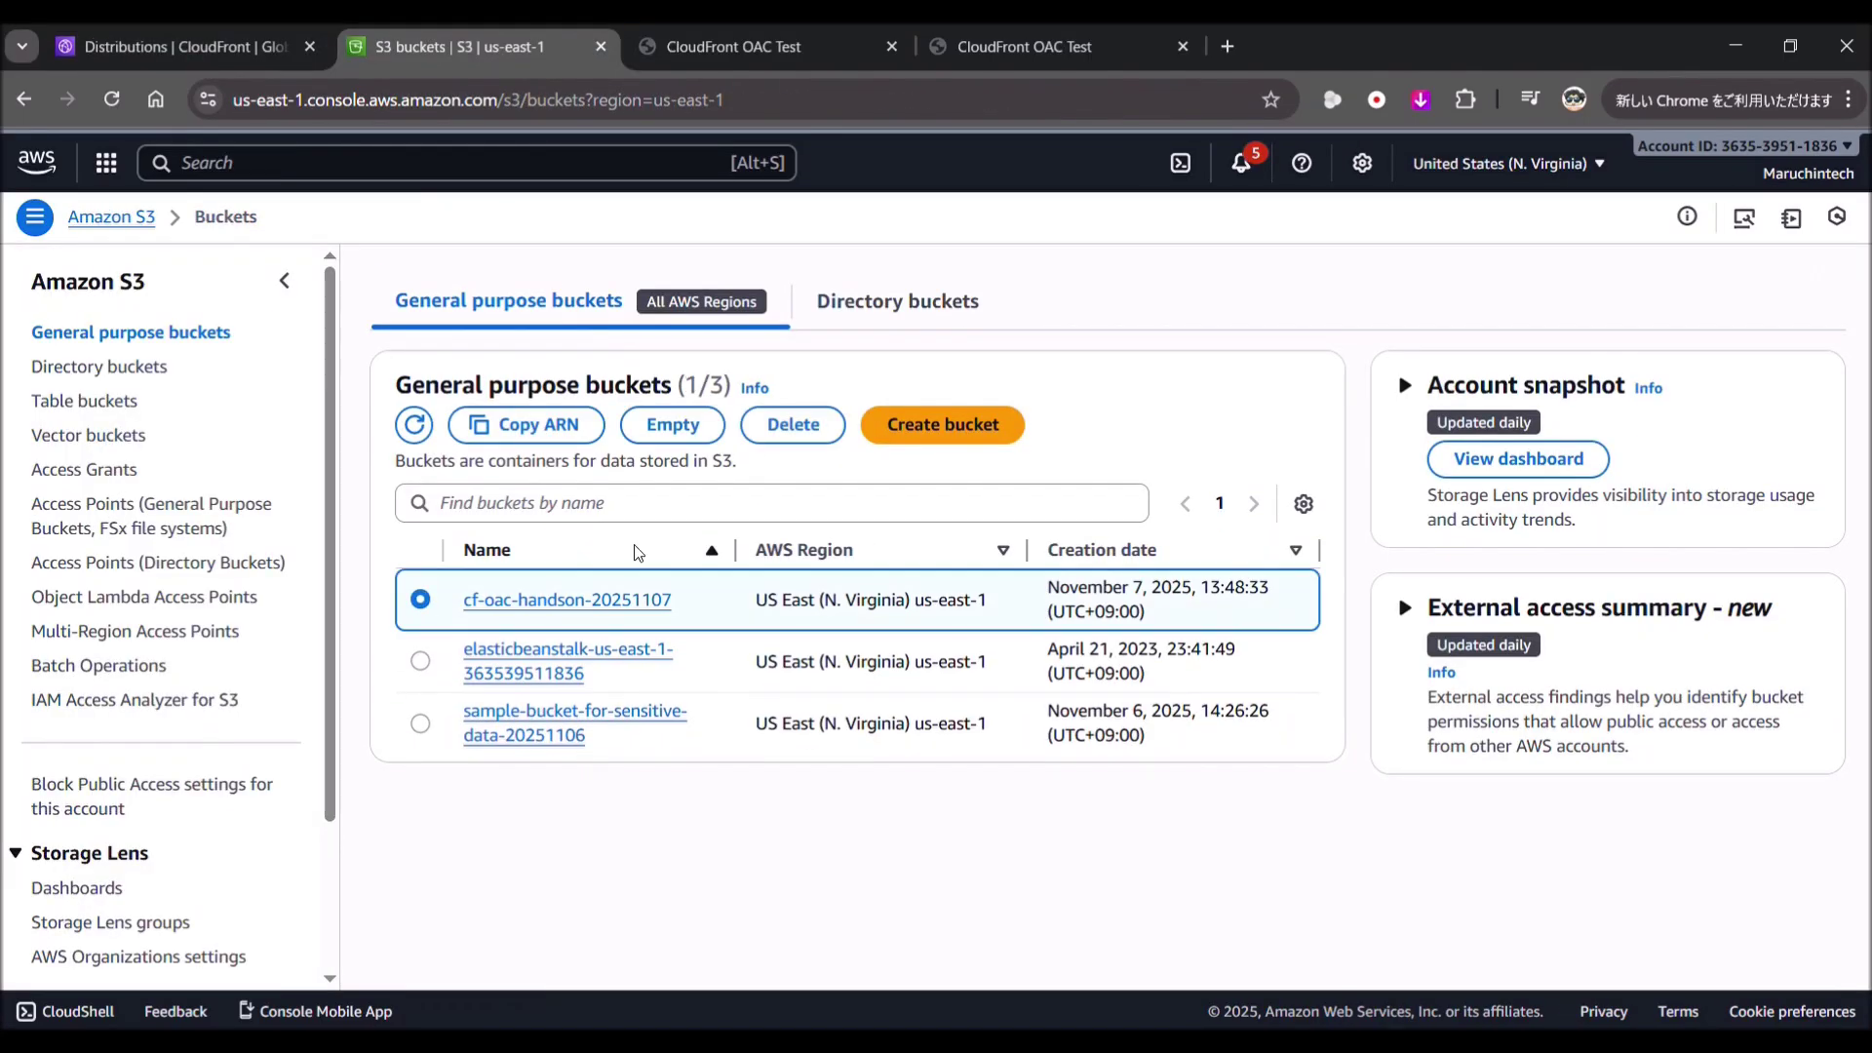